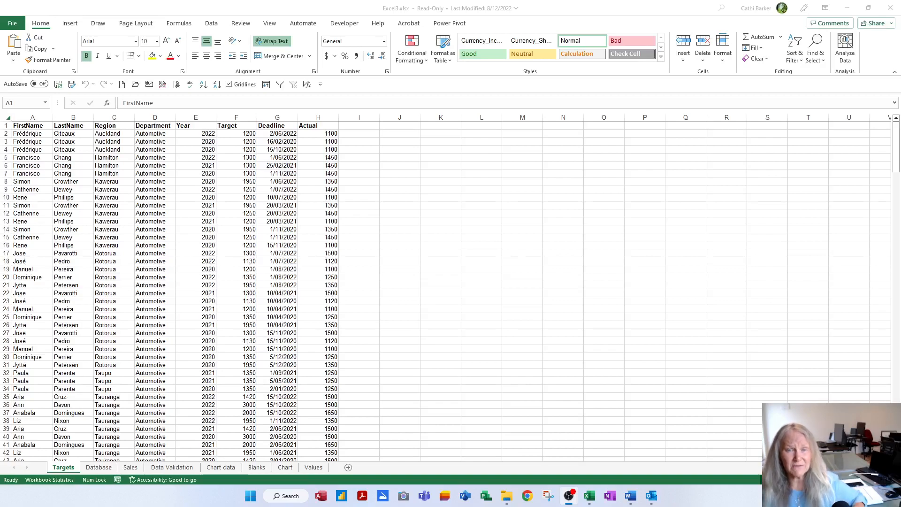
Save a copy of the read-only workbook to the Desktop as Excel3-2.xlsx
left_click(190, 198)
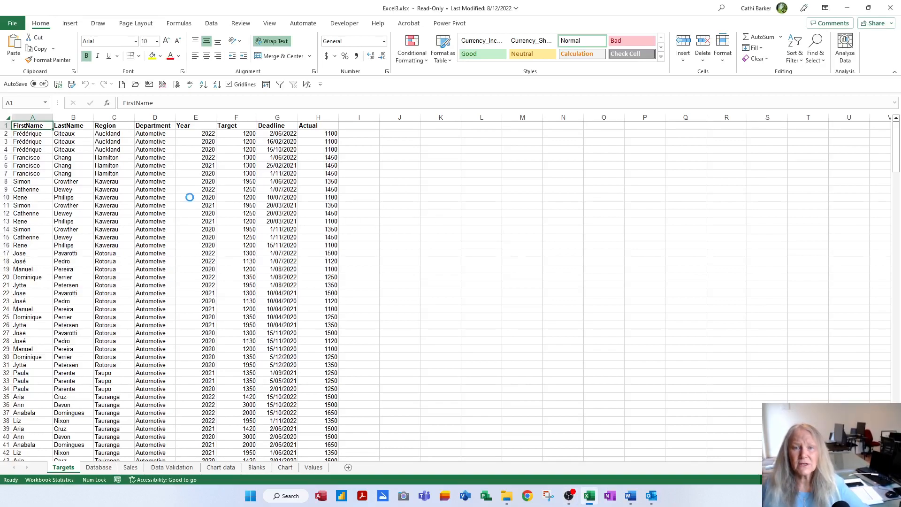
key("F12")
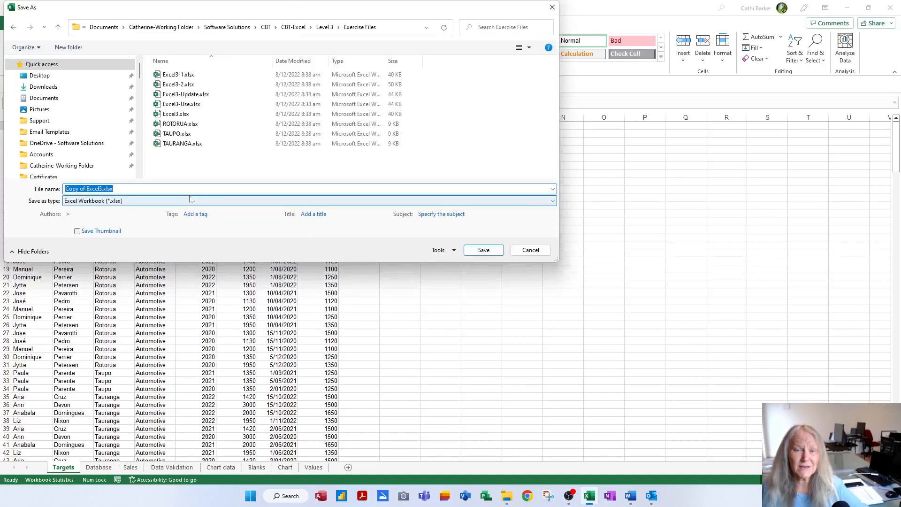
key("Home")
key("ctrl+shift+Right")
key("ctrl+shift+Right")
key("Delete")
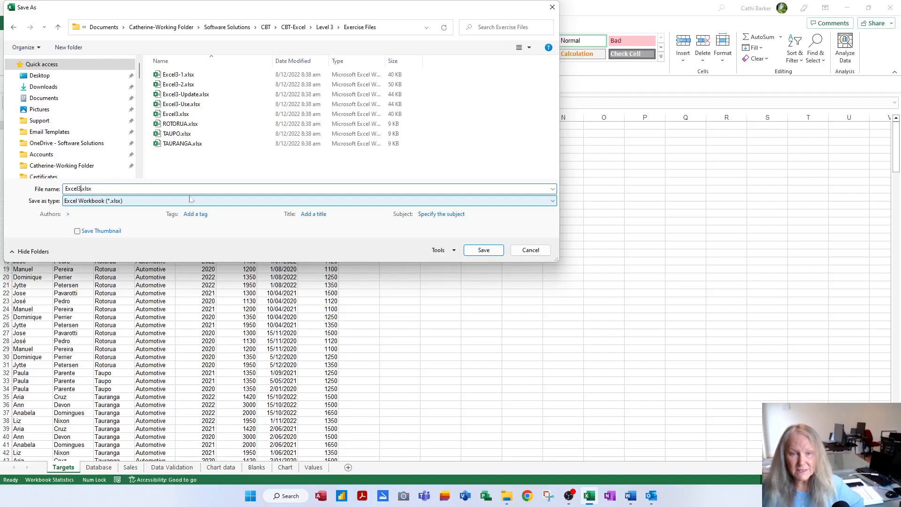
key("ctrl+Right")
type("-2")
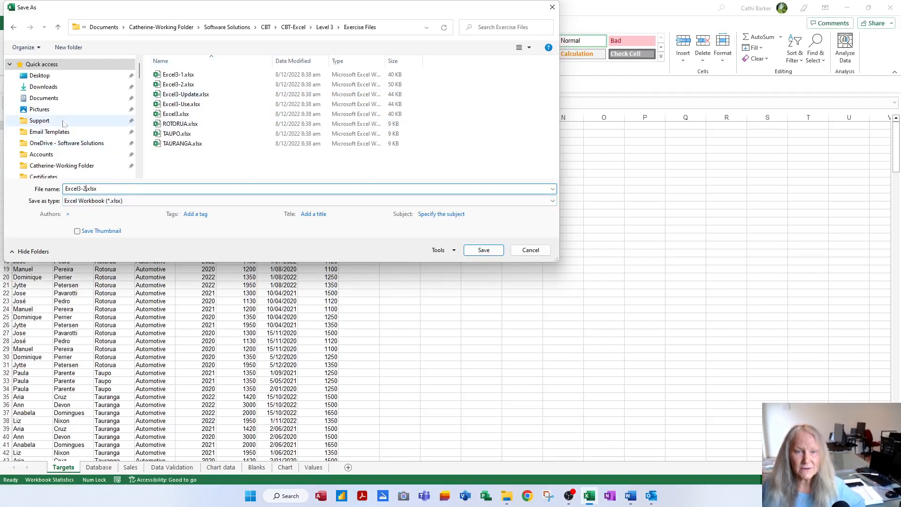
left_click(40, 75)
left_click(478, 249)
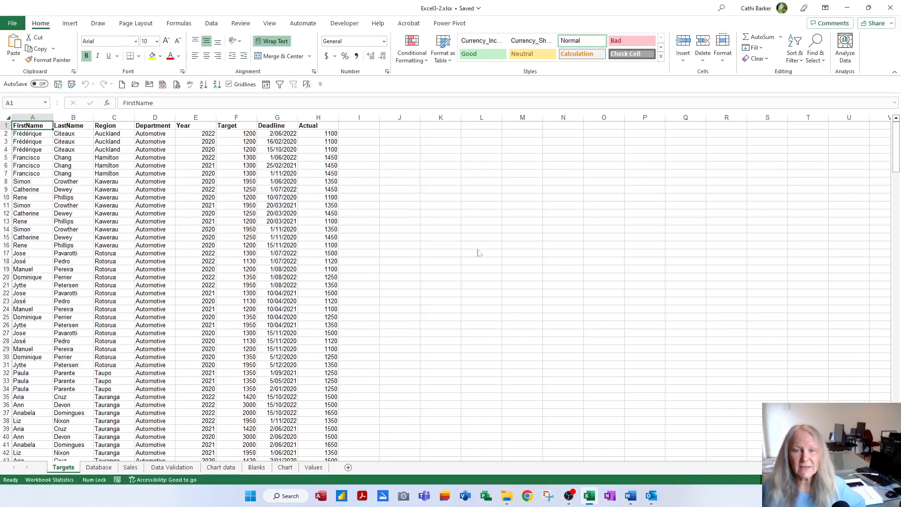
Save another copy of the workbook to the Desktop as Excel3-1.xlsx
key("F12")
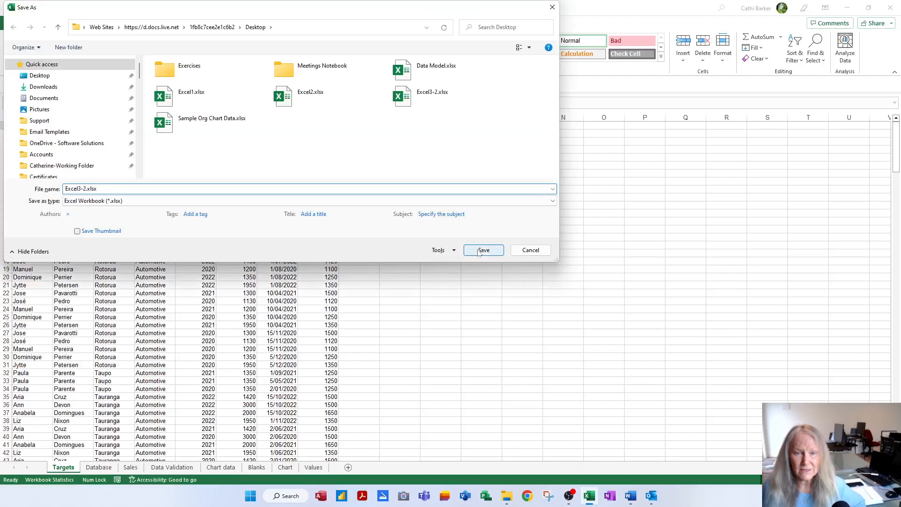
key("BackSpace")
type("1")
left_click(480, 252)
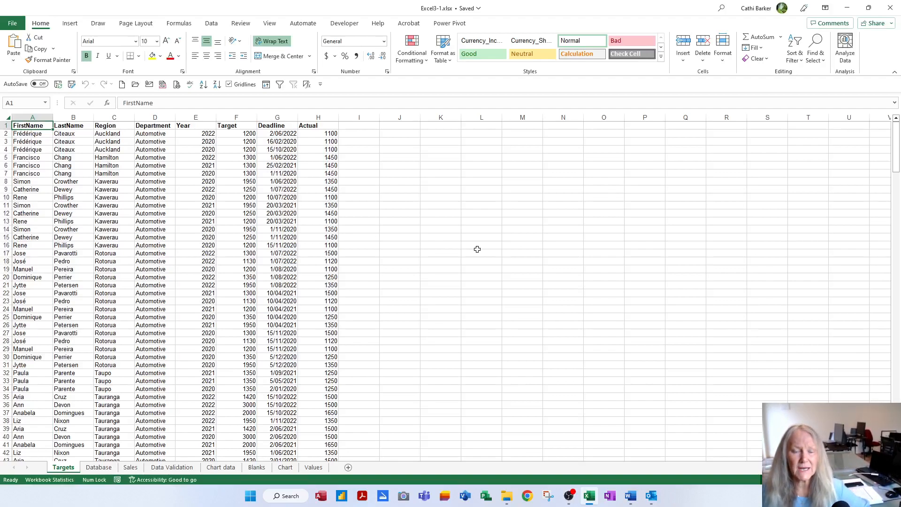
Check the extent of the Targets data in column A down to the sheet's last row, and return to A1
key("ctrl+Down")
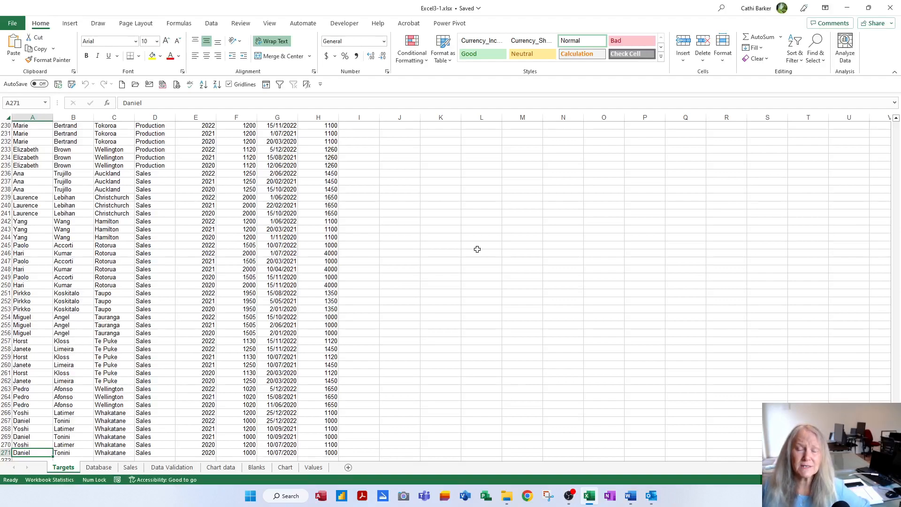
key("ctrl+Down")
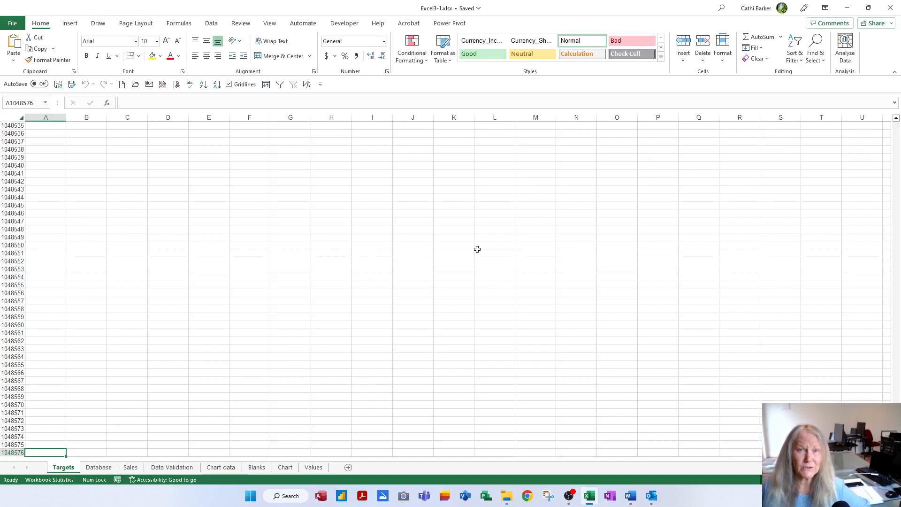
key("ctrl+Up")
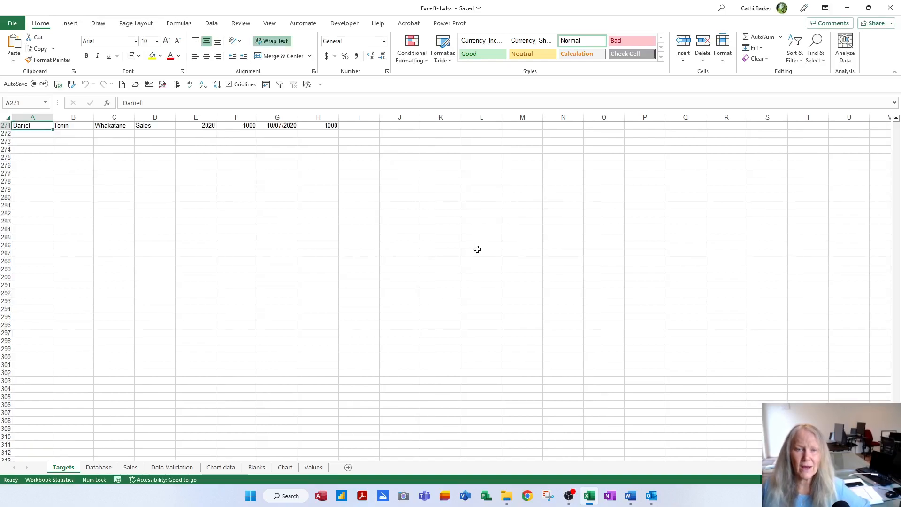
key("ctrl+Up")
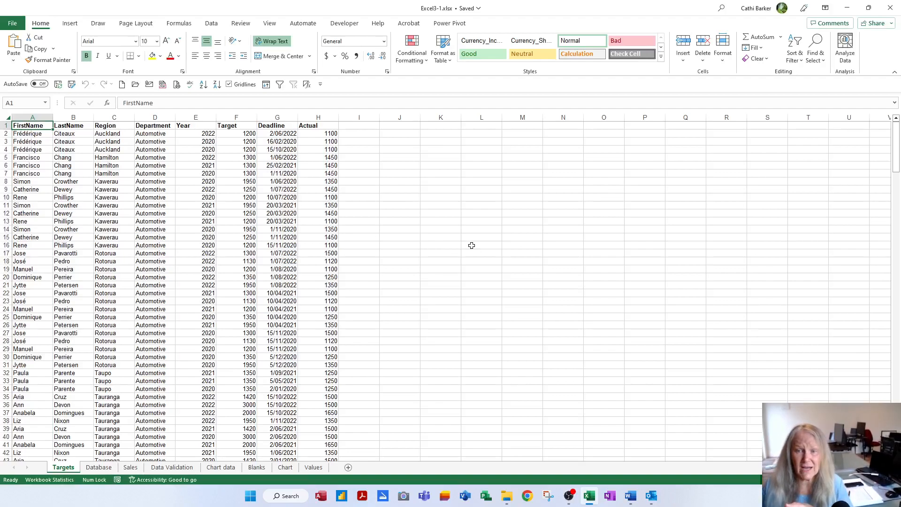
Clear the Actual value in cell H2 and undo the deletion
left_click(336, 135)
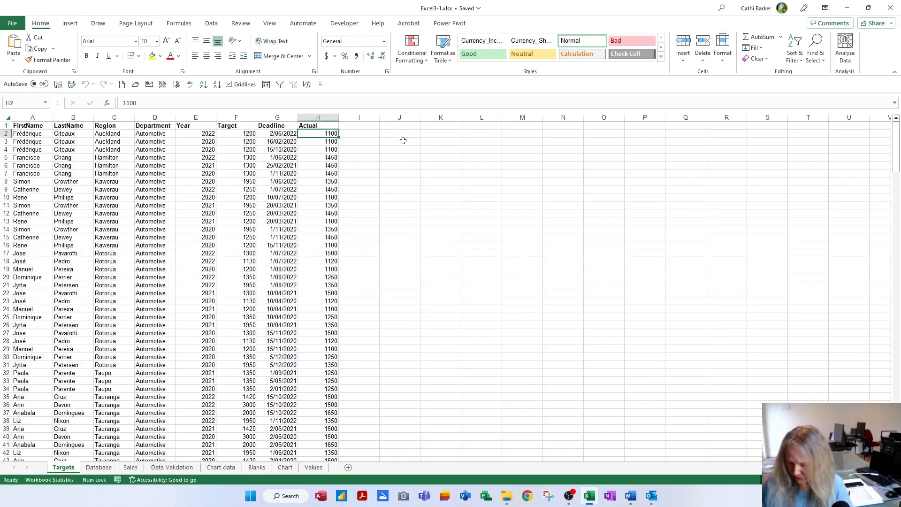
key("Delete")
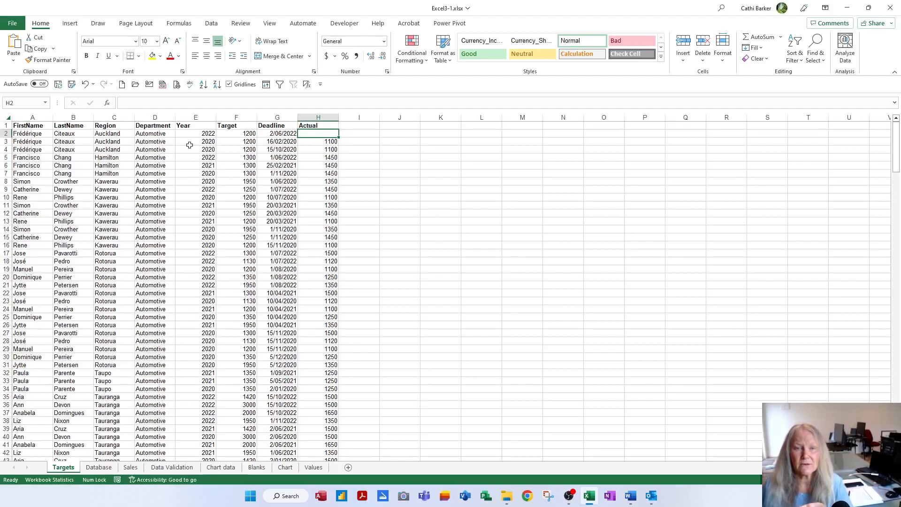
left_click(85, 85)
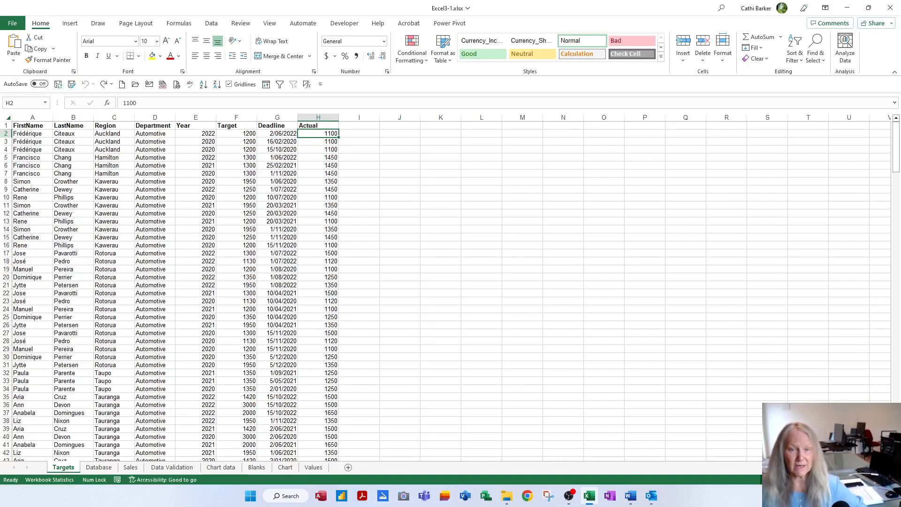
Insert a blank row at row 10 to split the Targets data, and delete that row again
left_click(6, 197)
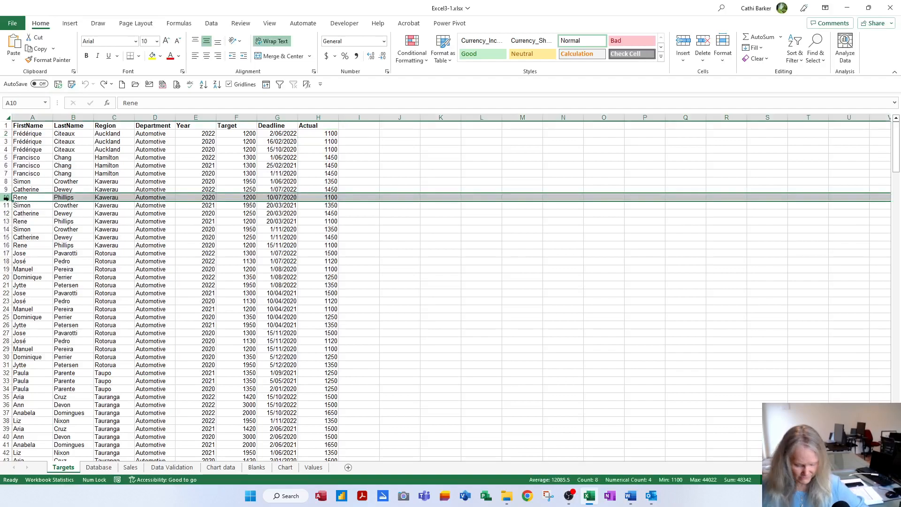
key("ctrl+plus")
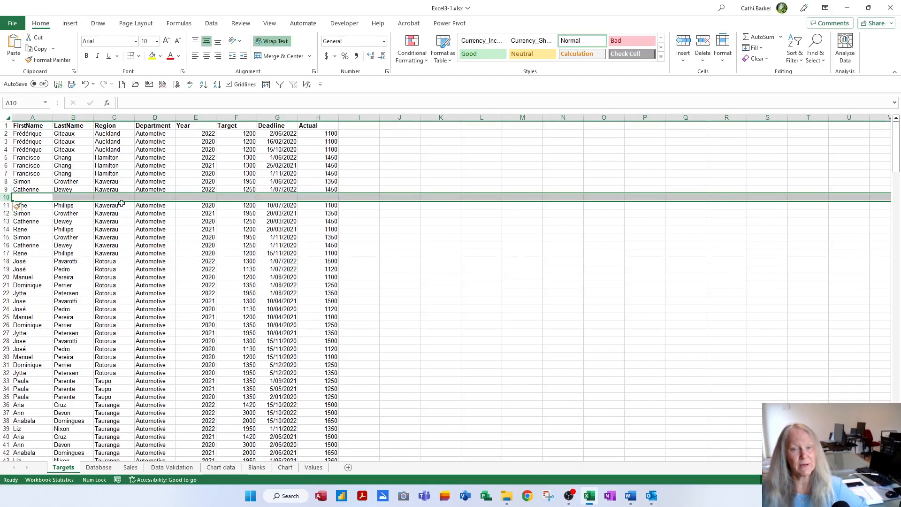
left_click(98, 166)
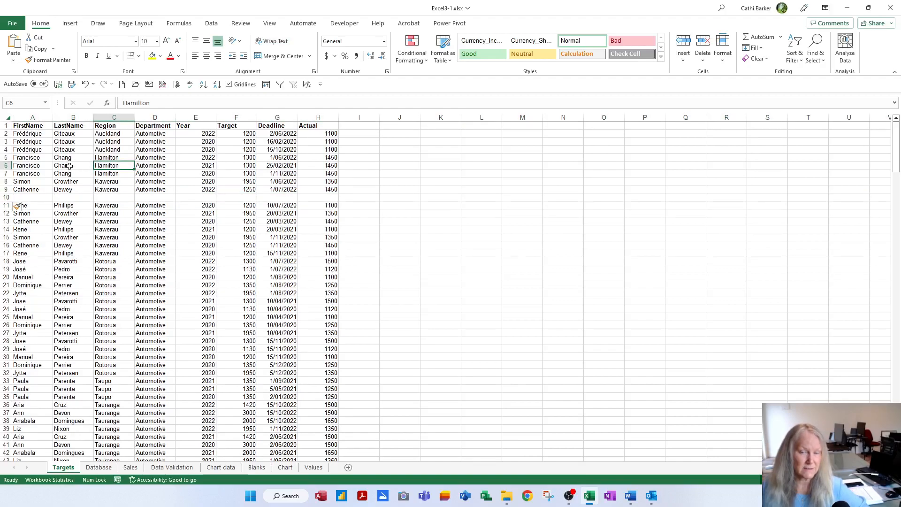
left_click(103, 222)
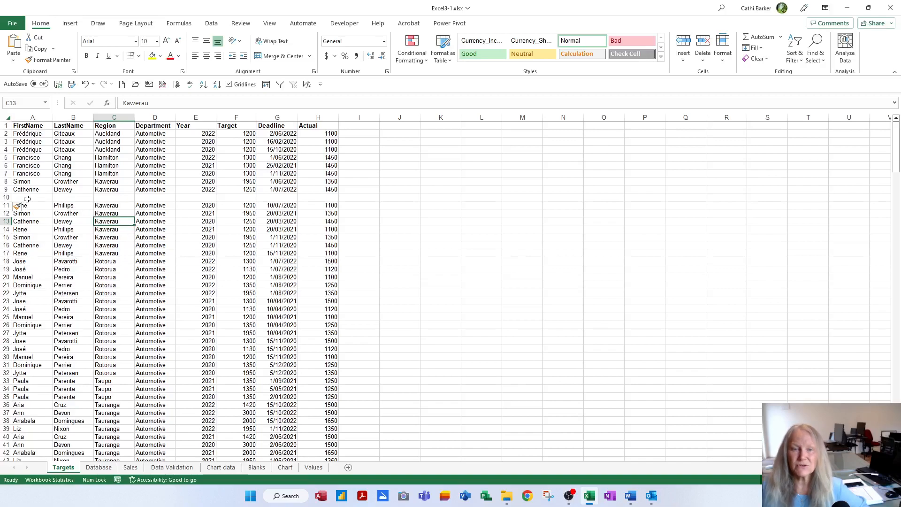
left_click(7, 197)
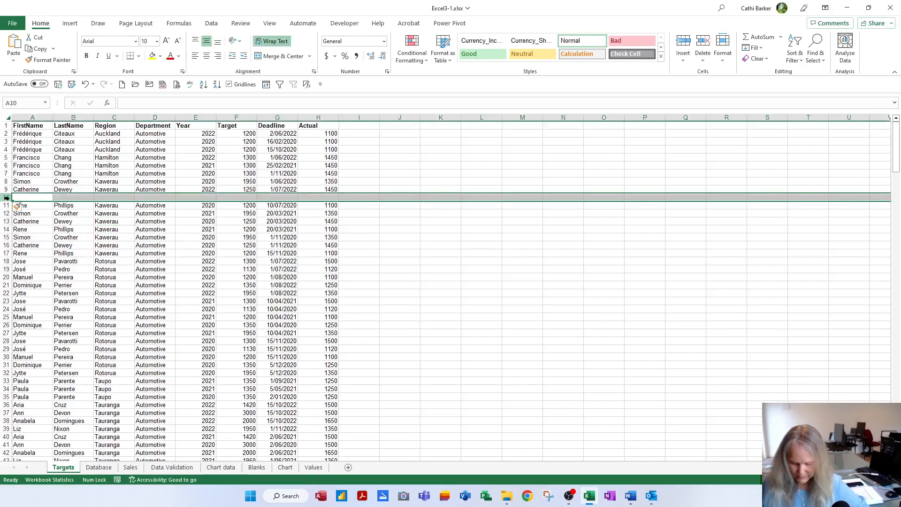
key("ctrl+minus")
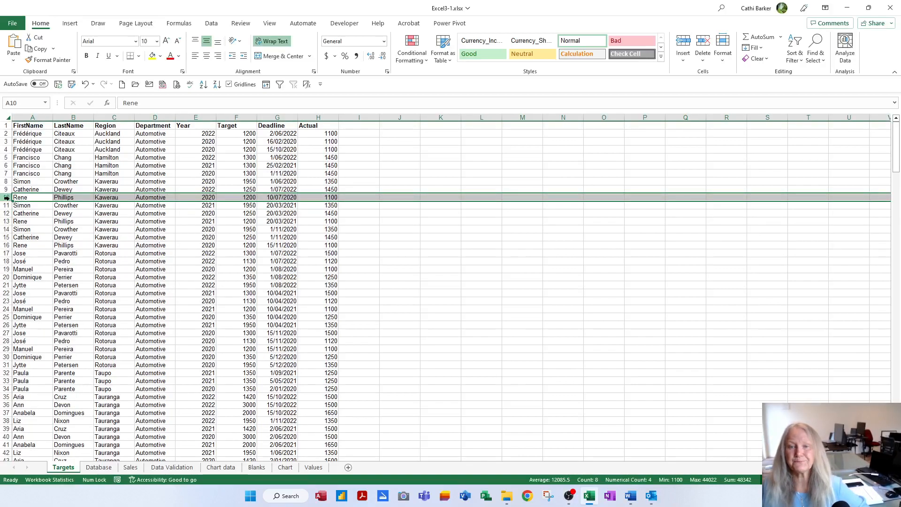
With a cell inside the Targets data selected, look up where the Filter command is offered among the editing and data tools
left_click(59, 159)
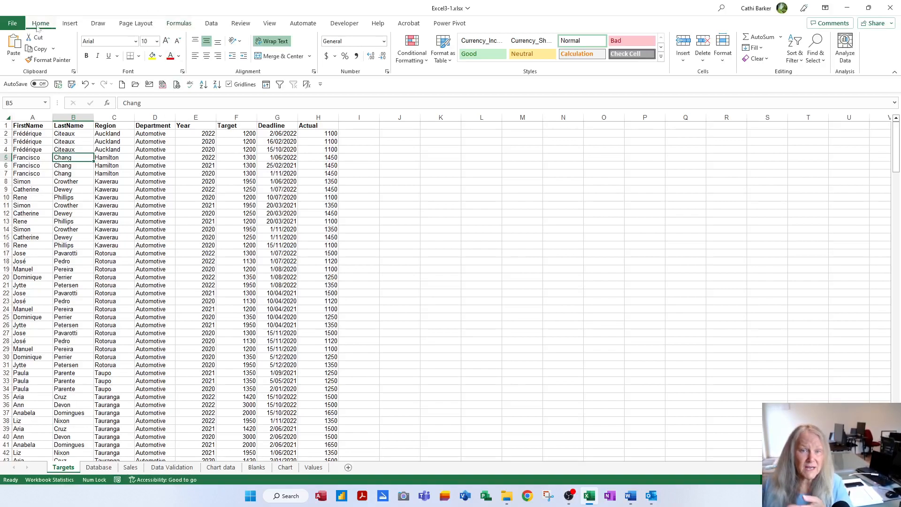
left_click(797, 63)
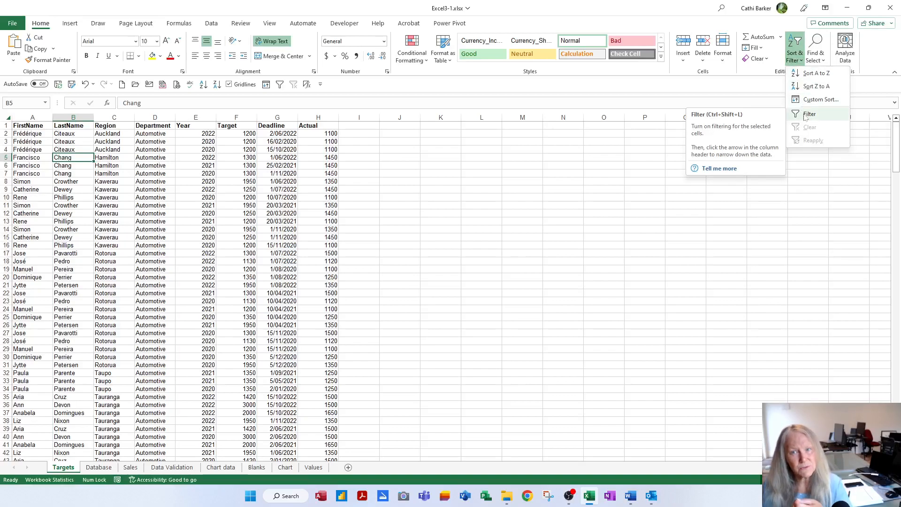
left_click(211, 23)
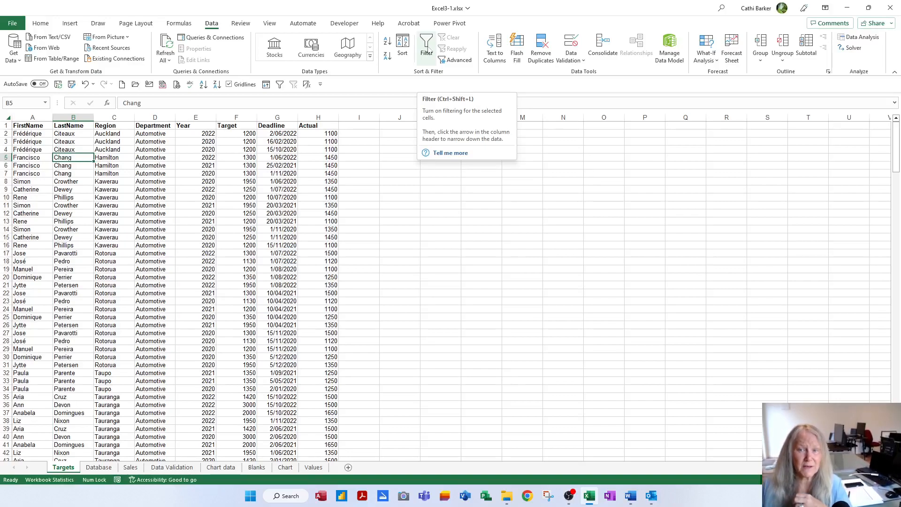
Remove the Filter and Clear filter commands from the Quick Access Toolbar
right_click(280, 85)
left_click(298, 91)
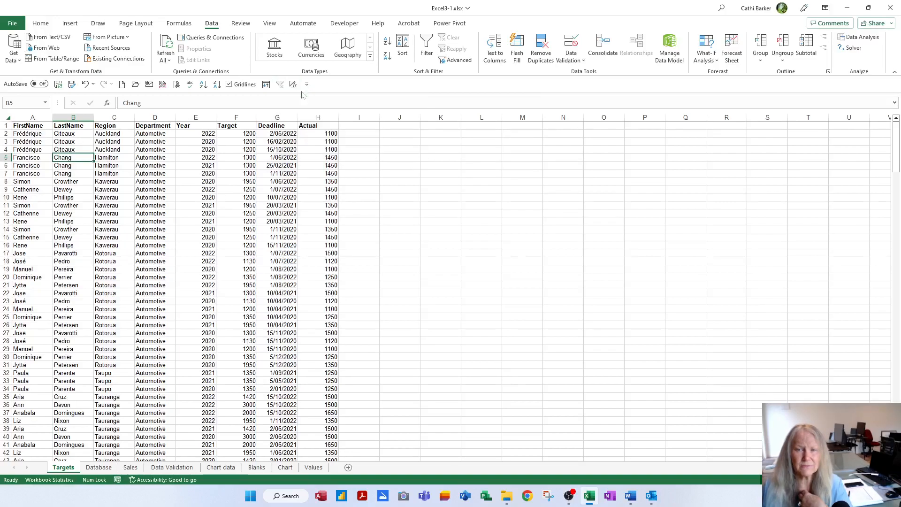
right_click(280, 87)
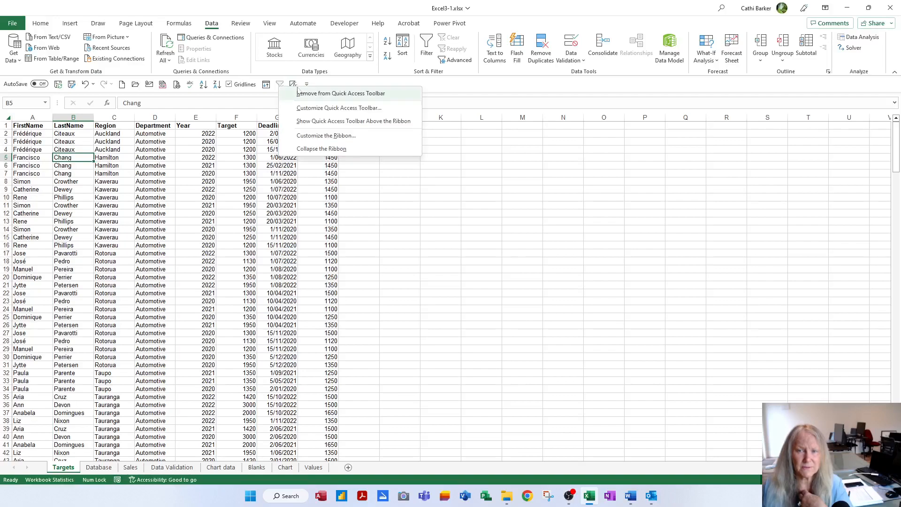
left_click(300, 95)
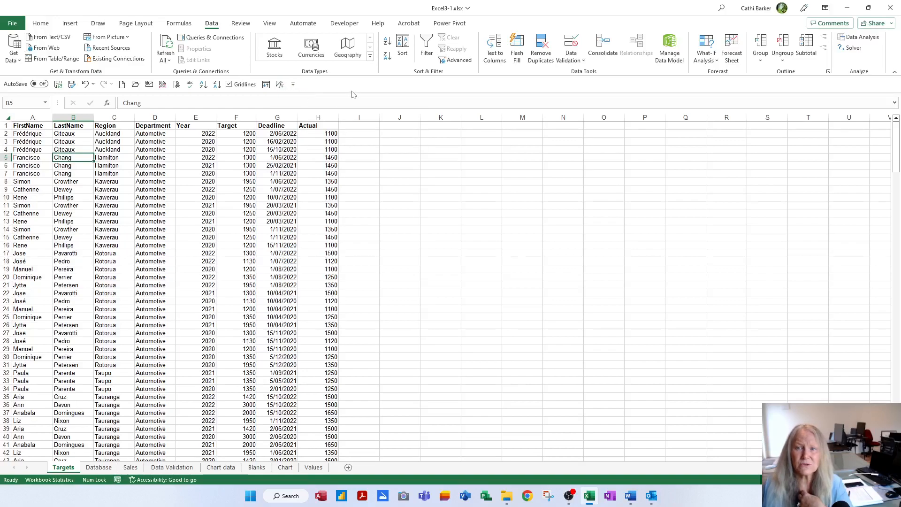
Add the Filter and Clear filter commands to the Quick Access Toolbar
right_click(430, 45)
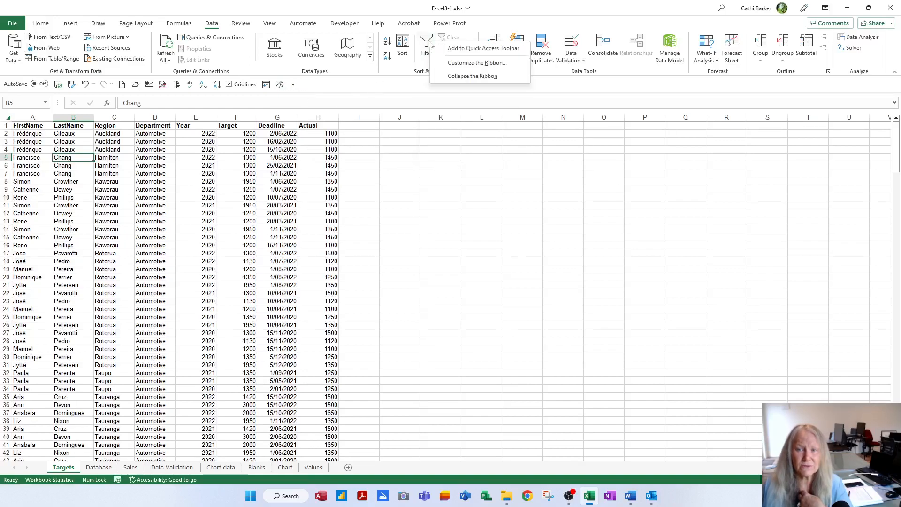
left_click(470, 49)
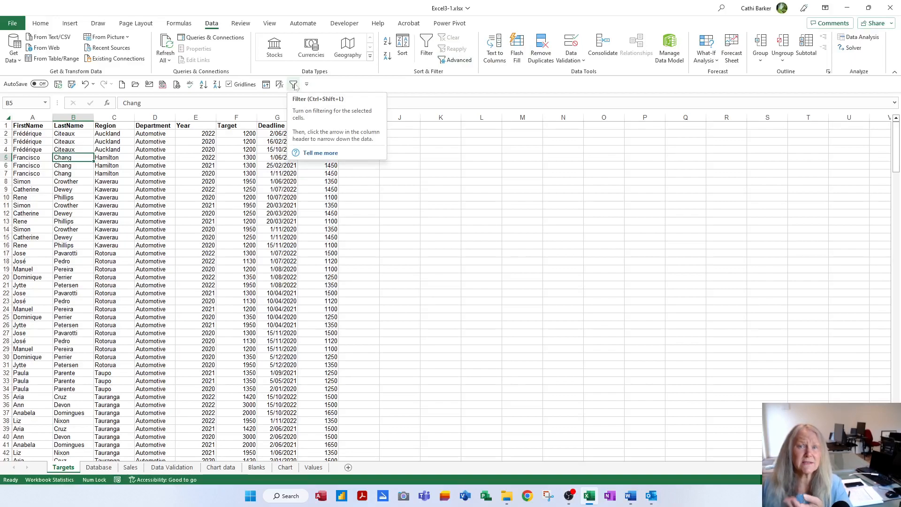
right_click(453, 37)
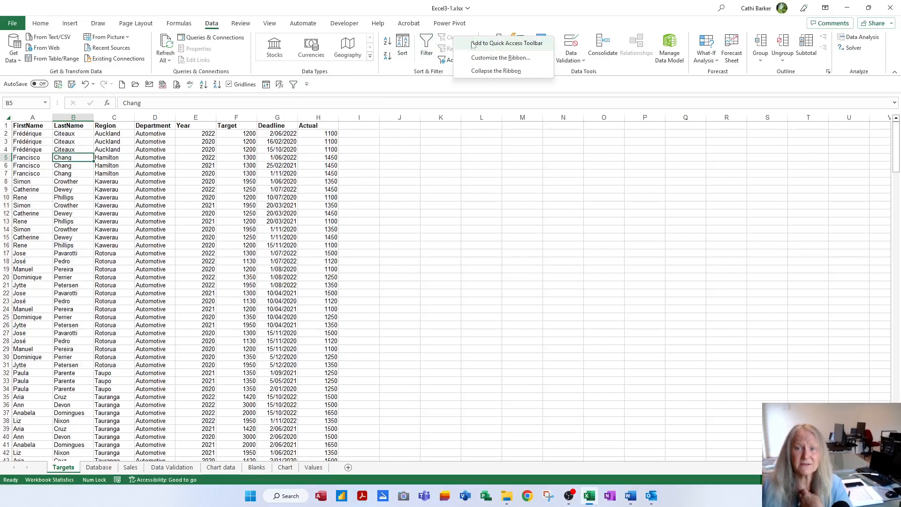
left_click(469, 43)
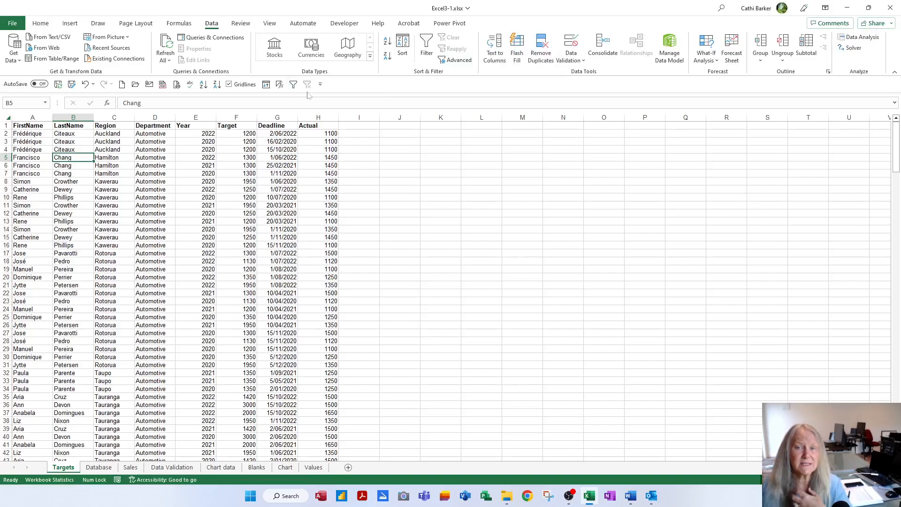
Toggle filtering on the Targets data on and off, leaving the filter arrows turned on in the header row
left_click(40, 24)
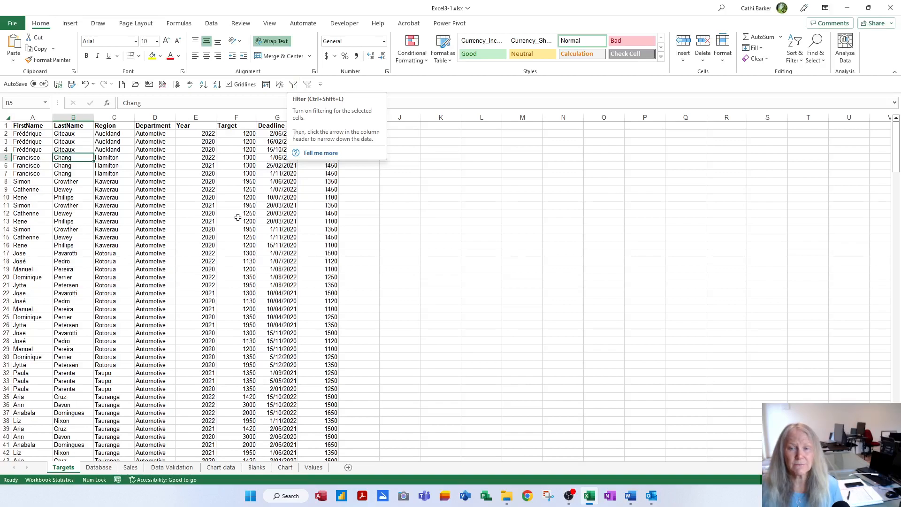
left_click(108, 168)
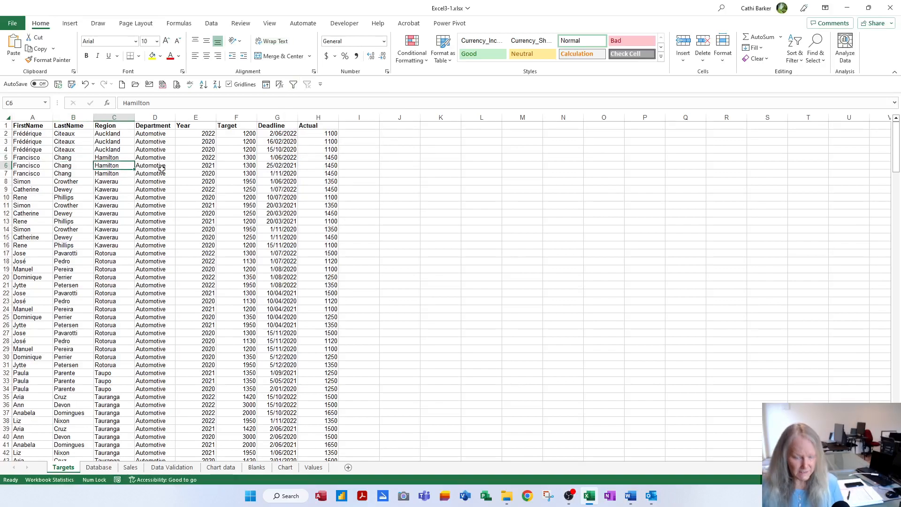
key("ctrl+shift+l")
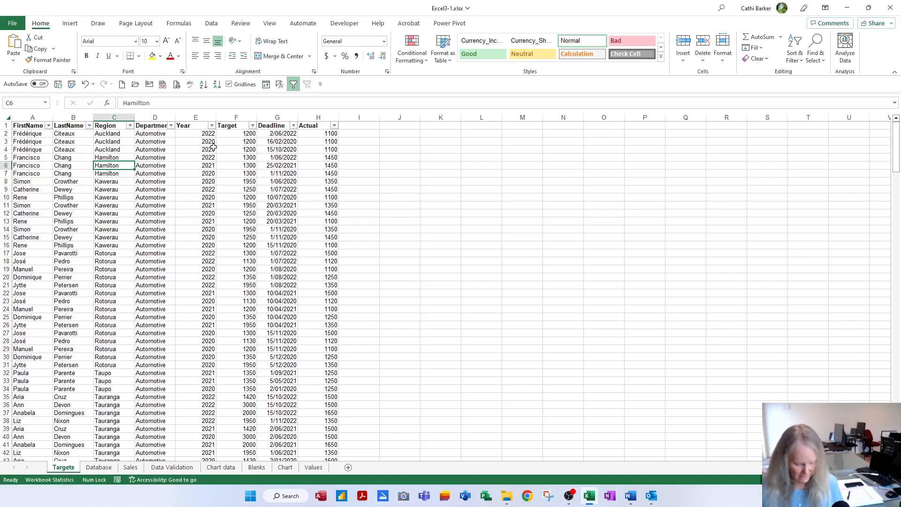
key("ctrl+shift+l")
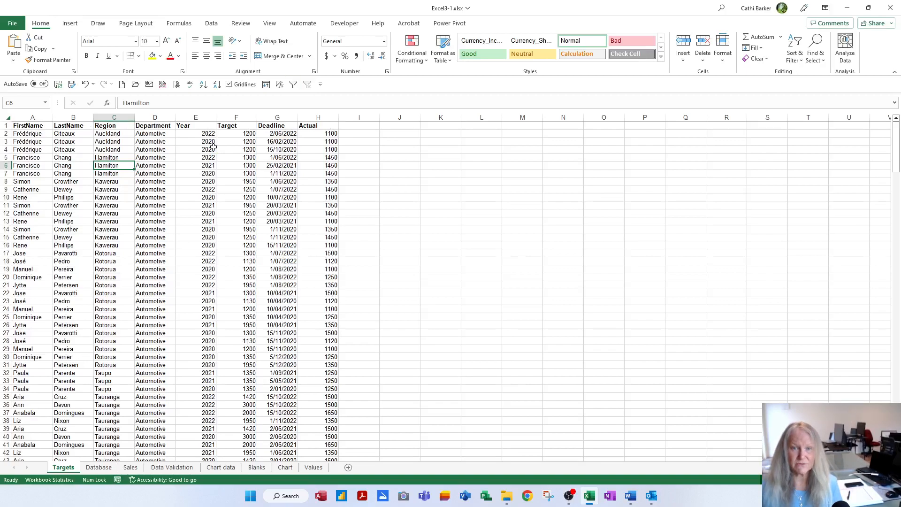
key("ctrl+shift+l")
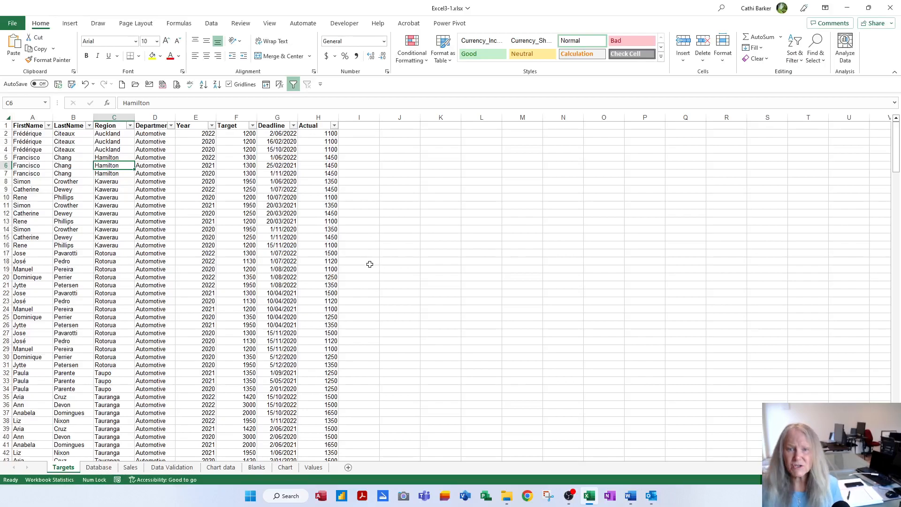
Filter the Region column so that only Taupo records are shown
scroll(370, 270, "up", 5, "ctrl")
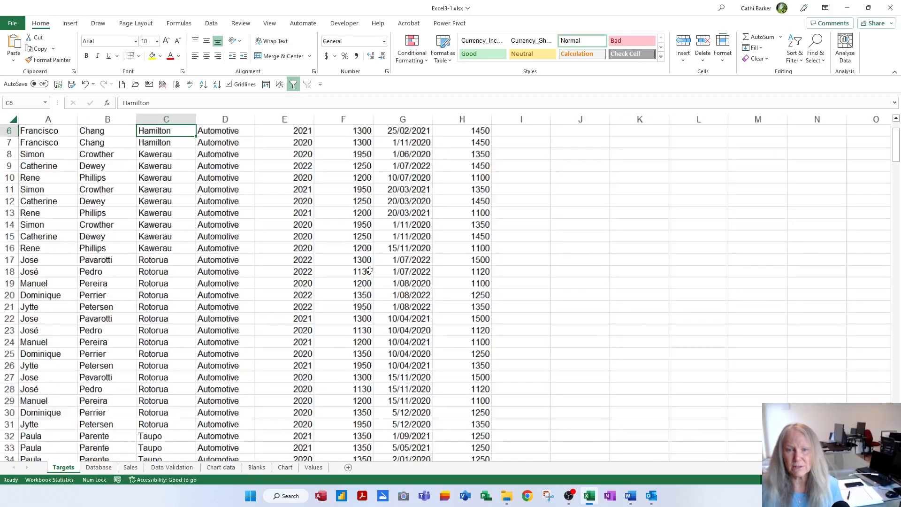
scroll(376, 271, "up", 2)
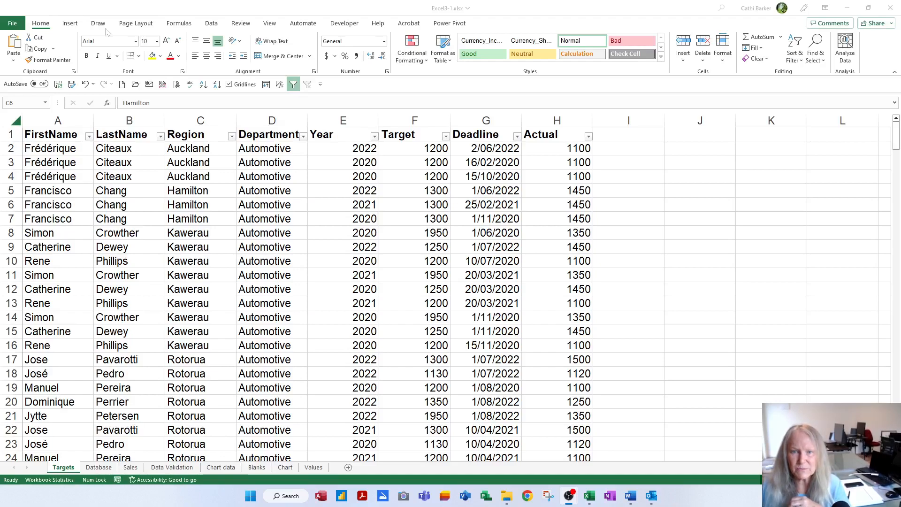
left_click(232, 137)
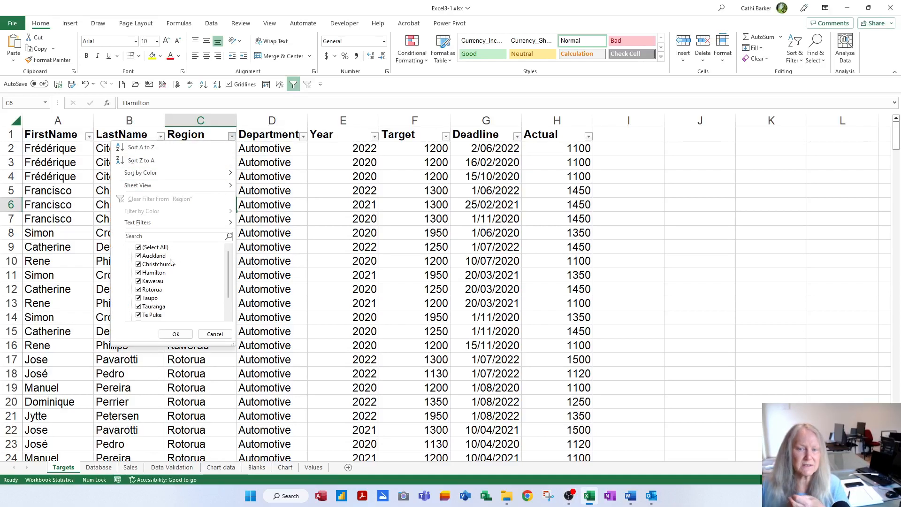
left_click(139, 248)
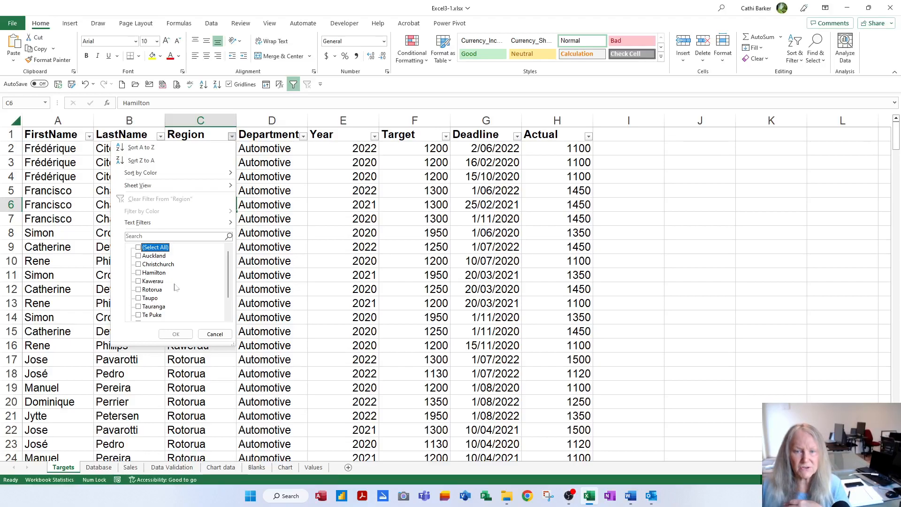
left_click(148, 299)
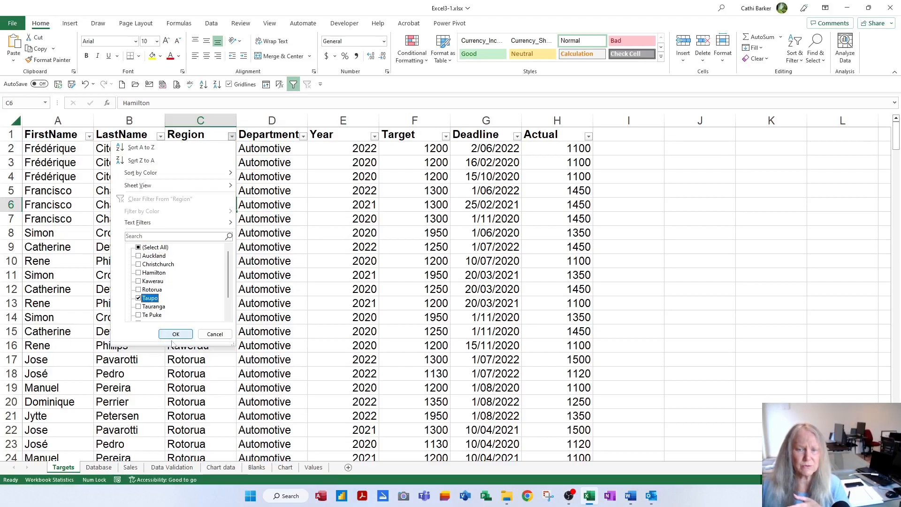
left_click(176, 334)
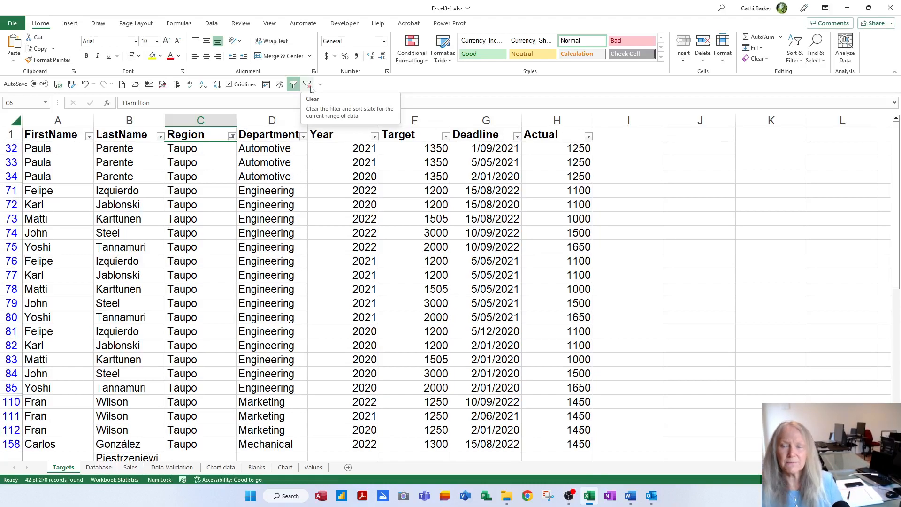
Look up where the Clear filter command is offered among the editing and data tools
left_click(797, 61)
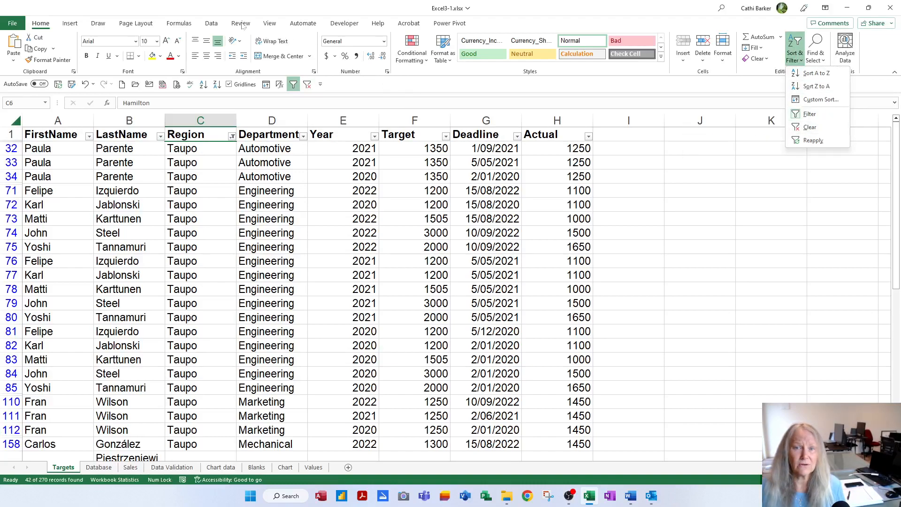
left_click(212, 23)
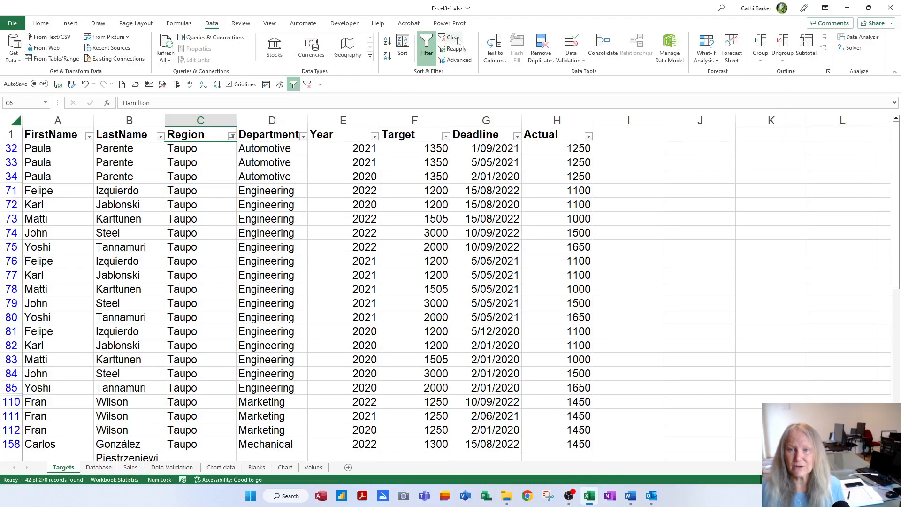
left_click(40, 23)
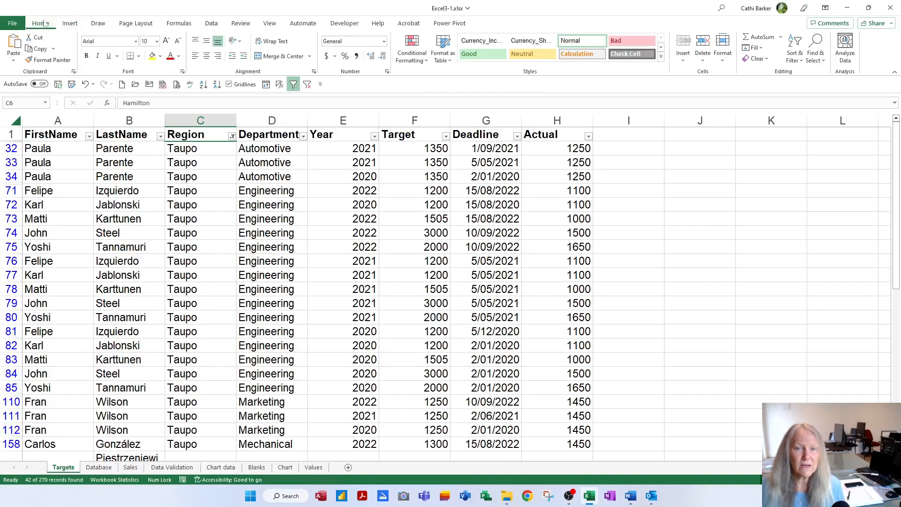
Try reselecting all regions in the Region filter, and clear the filter by turning filtering off and back on
left_click(232, 136)
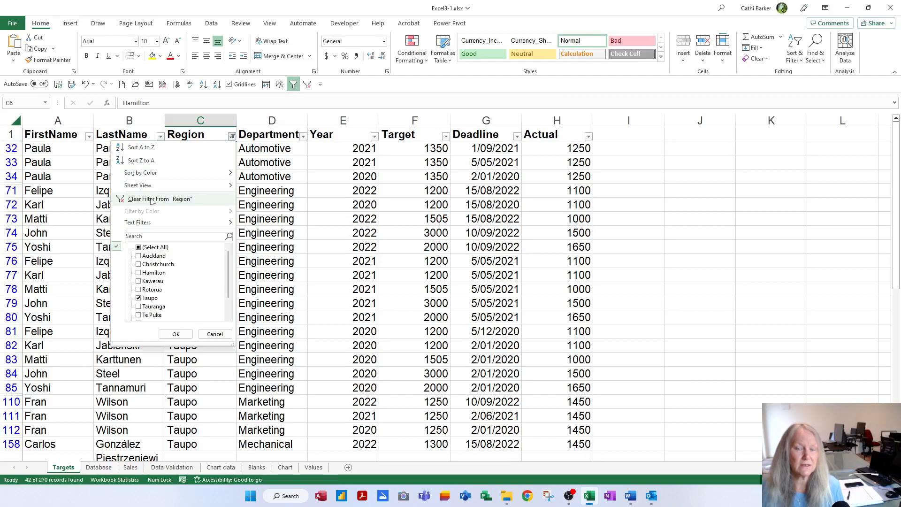
left_click(154, 248)
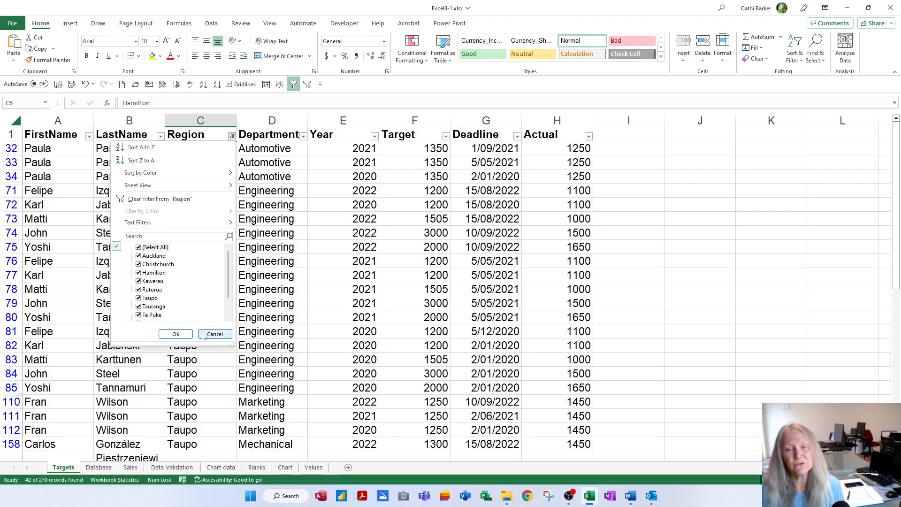
left_click(185, 336)
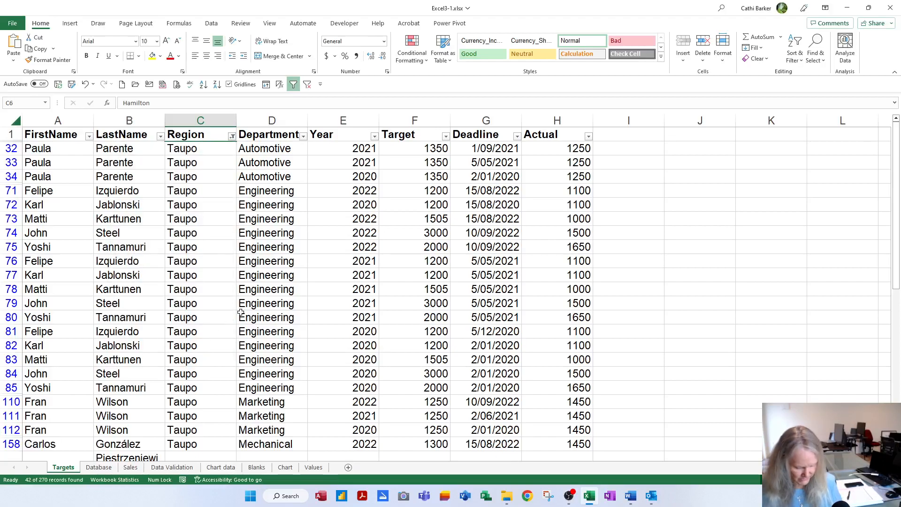
key("ctrl+shift+l")
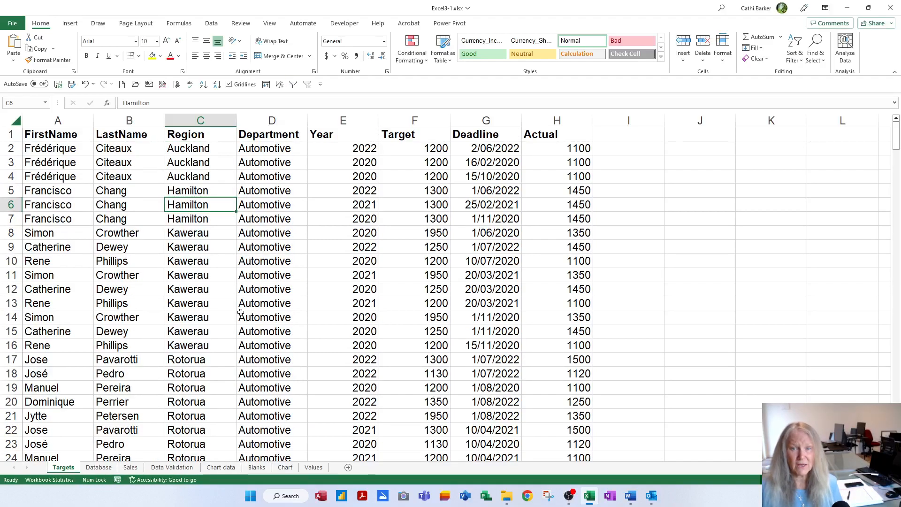
key("ctrl+shift+l")
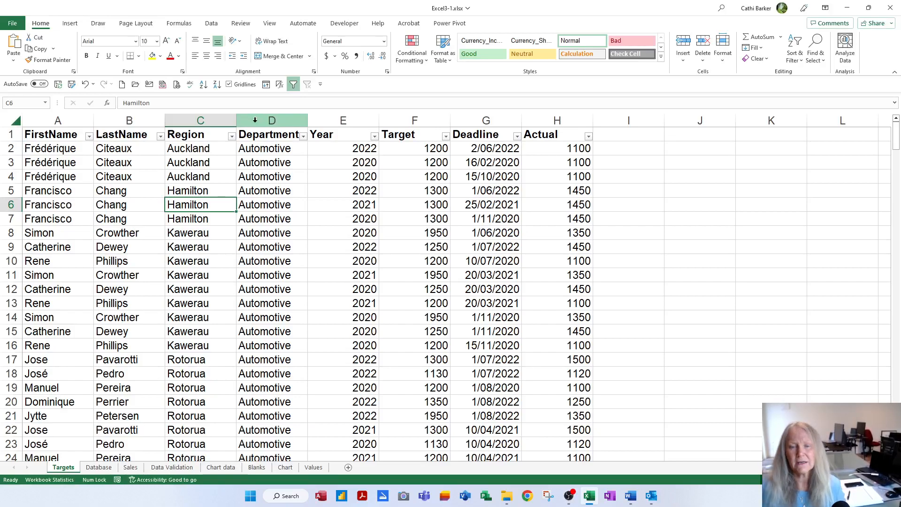
Search the Region filter values for "ta" and for "te", and filter the column to Te Puke
left_click(232, 136)
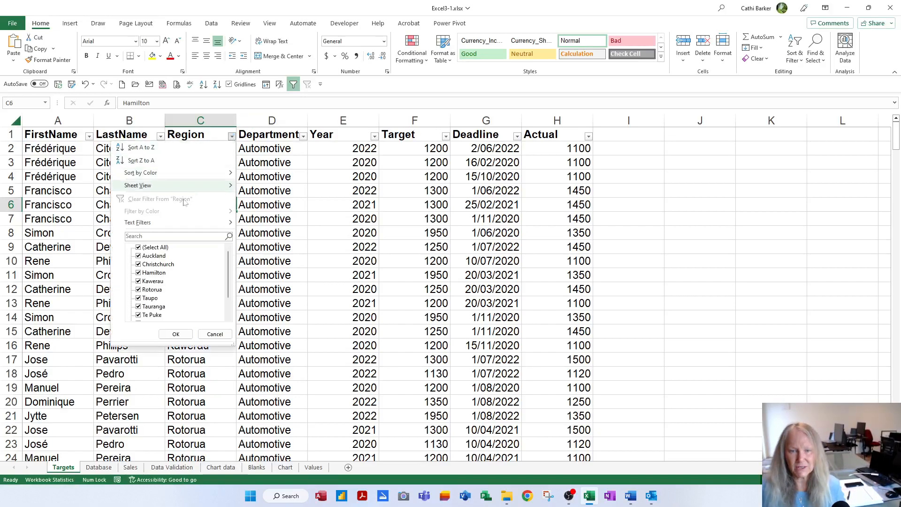
left_click(175, 236)
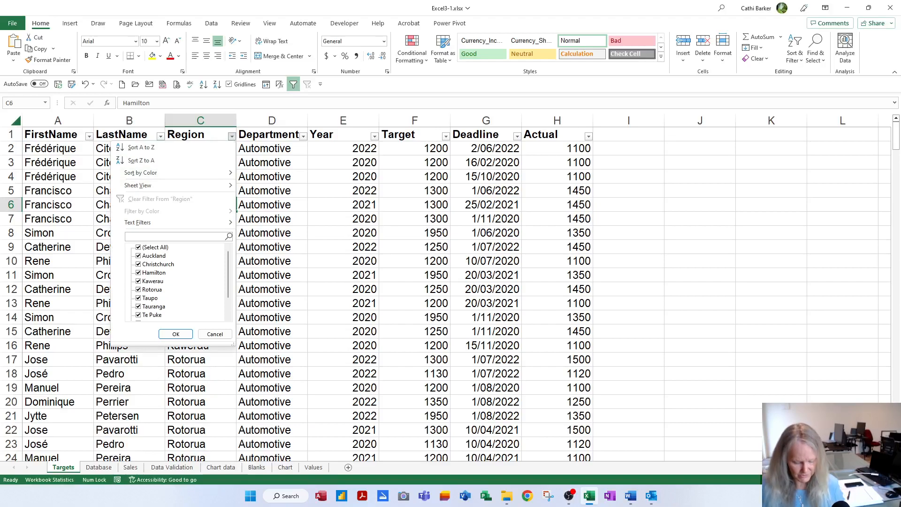
type("t")
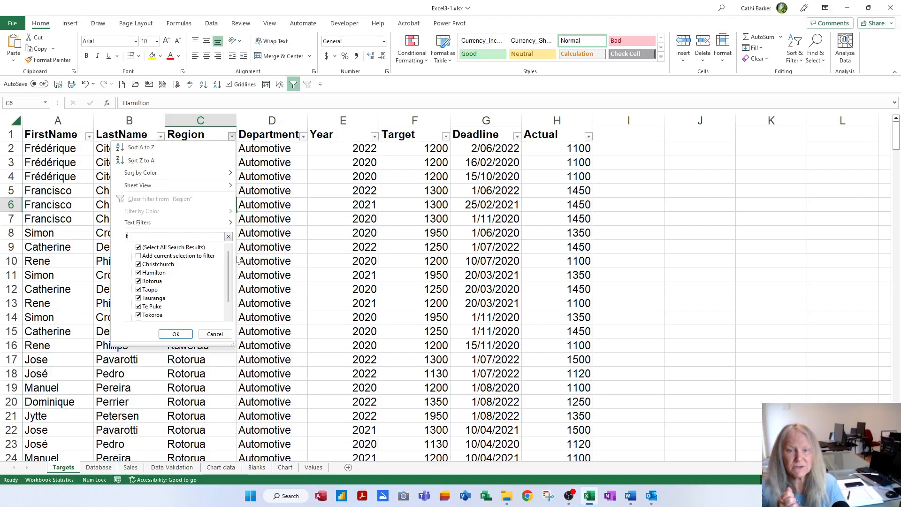
type("a")
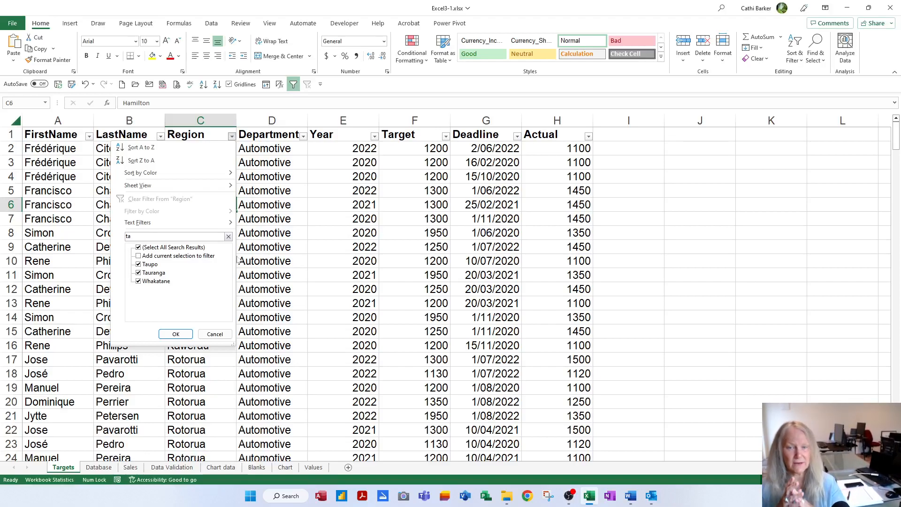
key("BackSpace")
type("e")
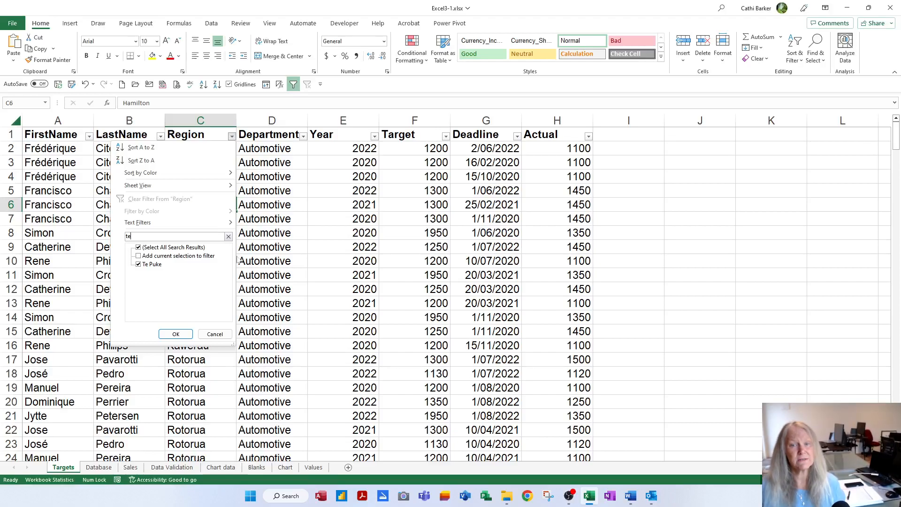
key("Return")
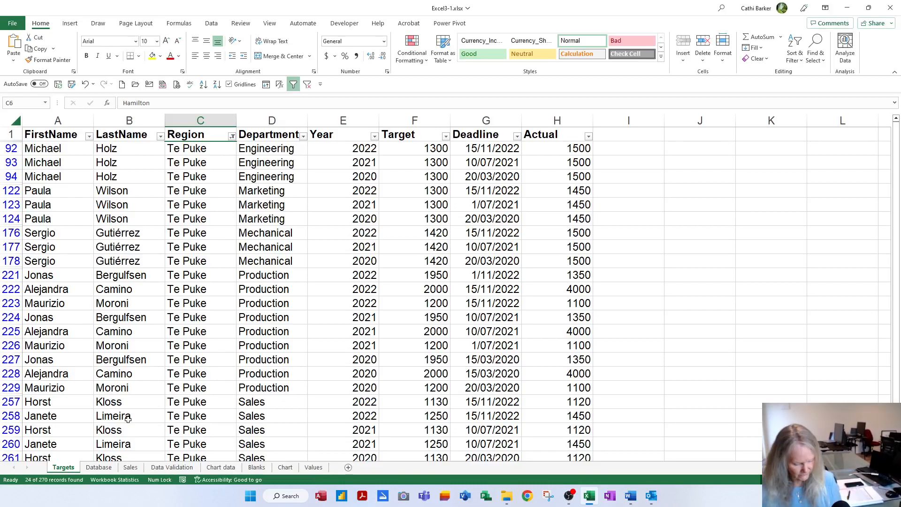
Reset filtering on the Targets data and apply a text filter showing LastName entries that begin with "c"
key("ctrl+shift+l")
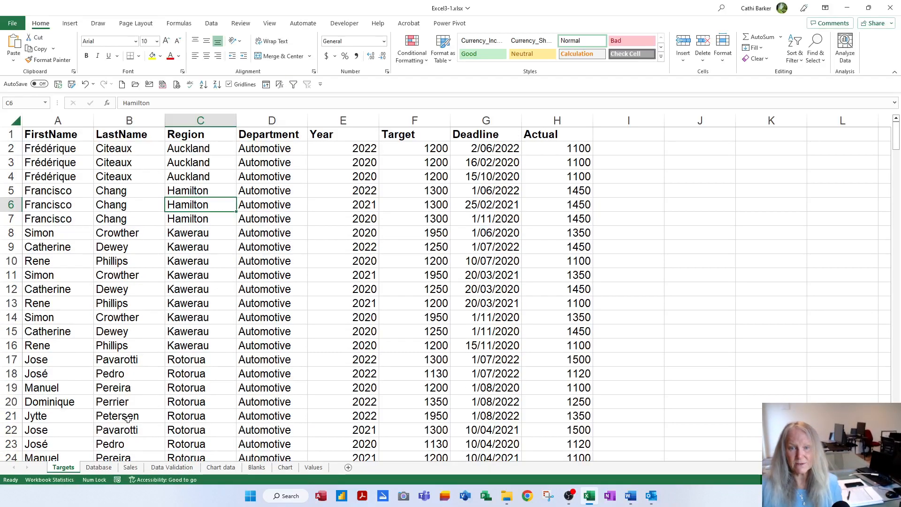
key("ctrl+shift+l")
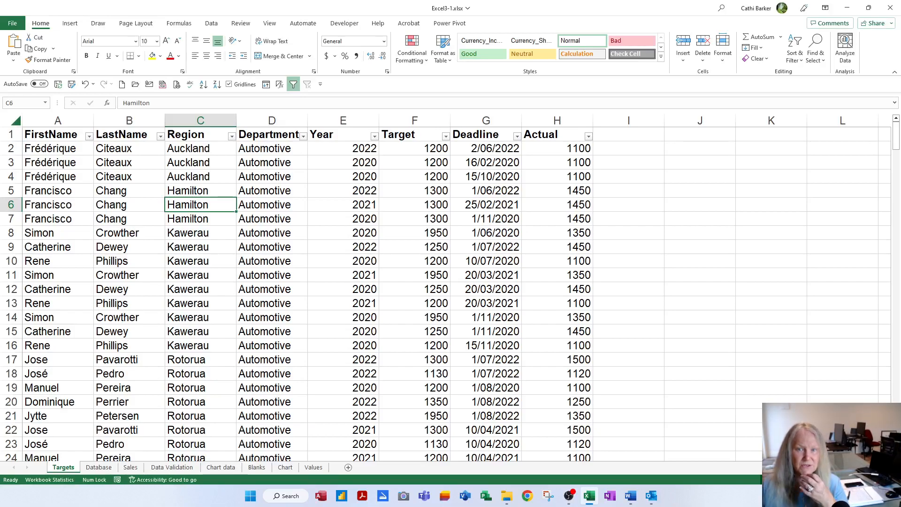
left_click(161, 139)
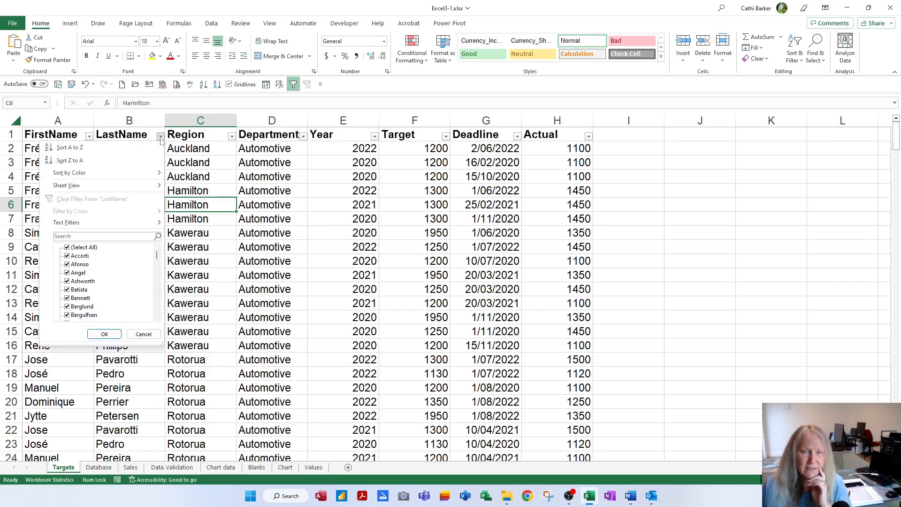
mouse_move(79, 226)
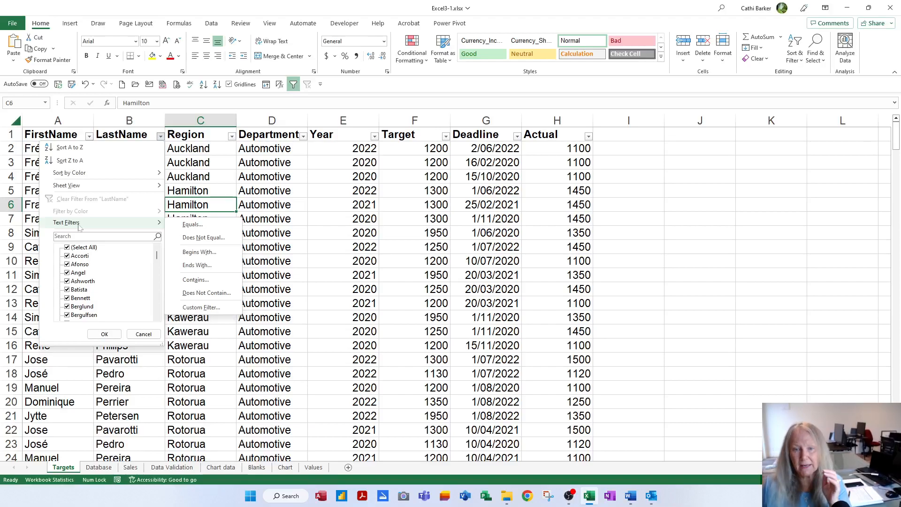
left_click(199, 252)
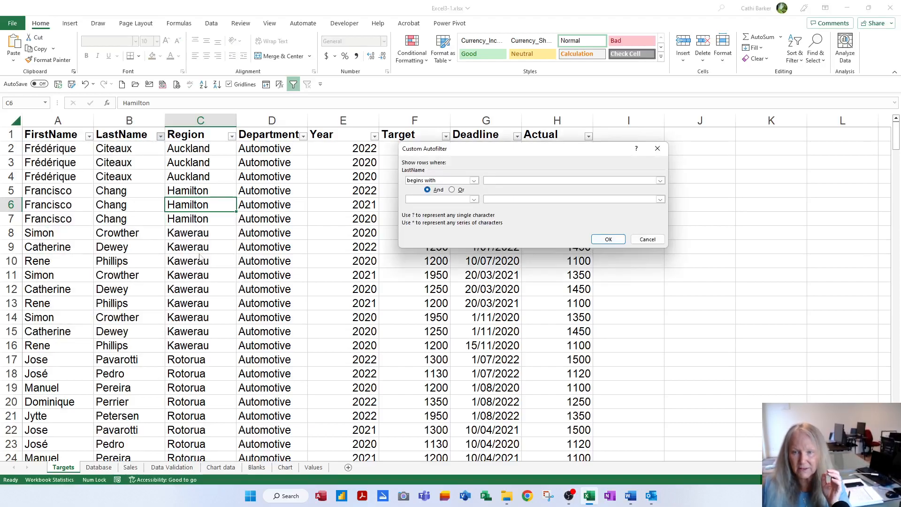
type("c")
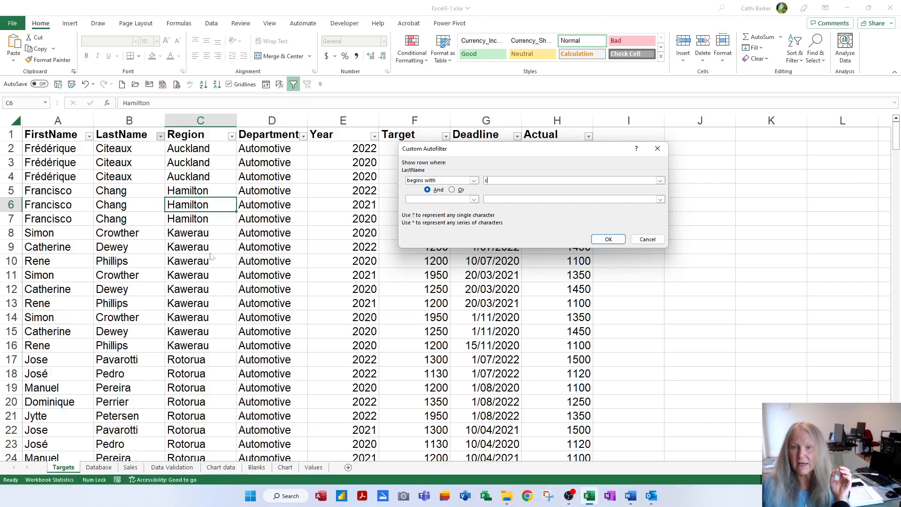
left_click(602, 240)
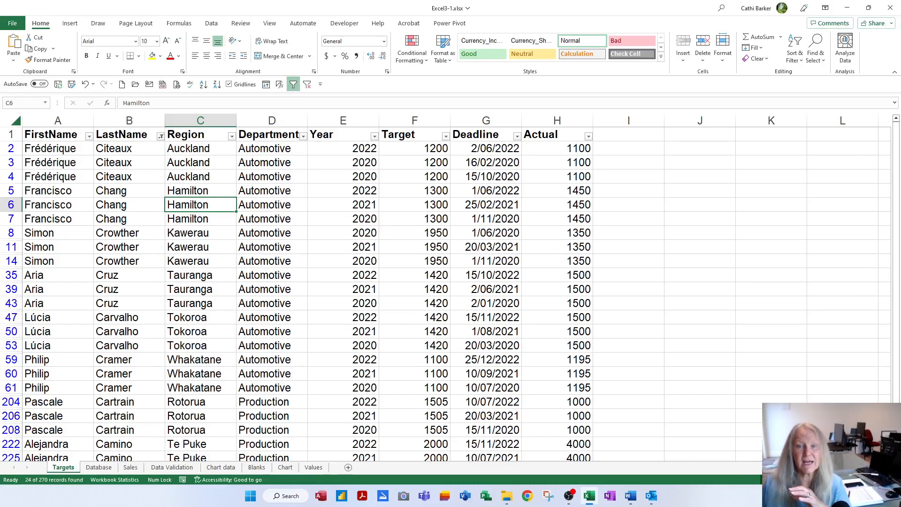
Clear the LastName filter and apply a Between number filter to Actual, from 1500 to 2500
left_click(308, 85)
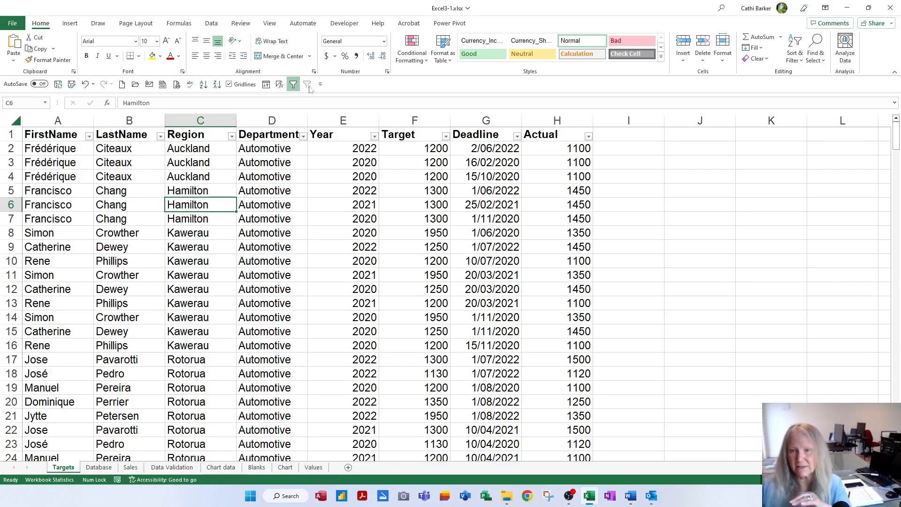
left_click(589, 136)
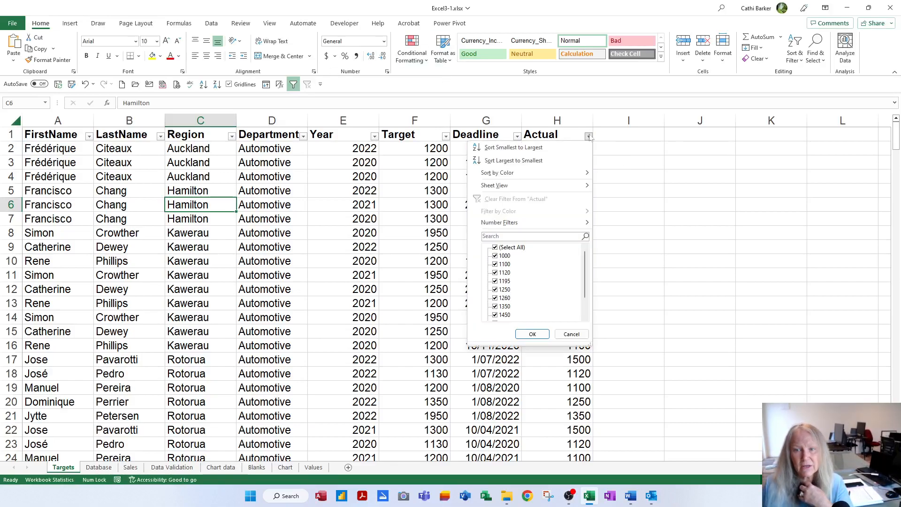
mouse_move(536, 225)
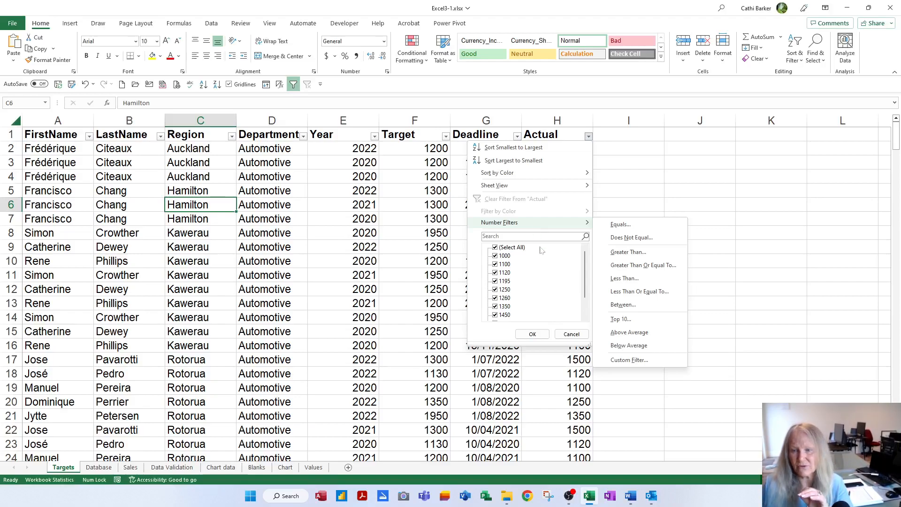
left_click(624, 305)
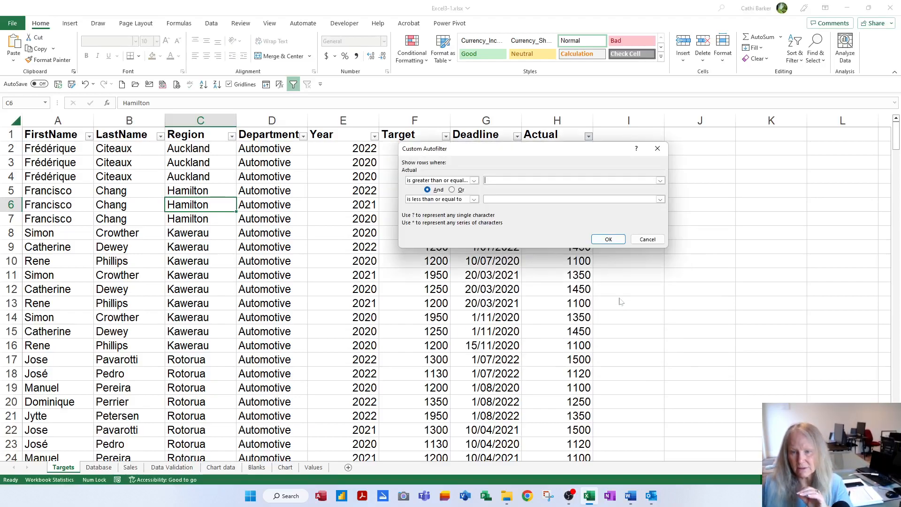
type("1500")
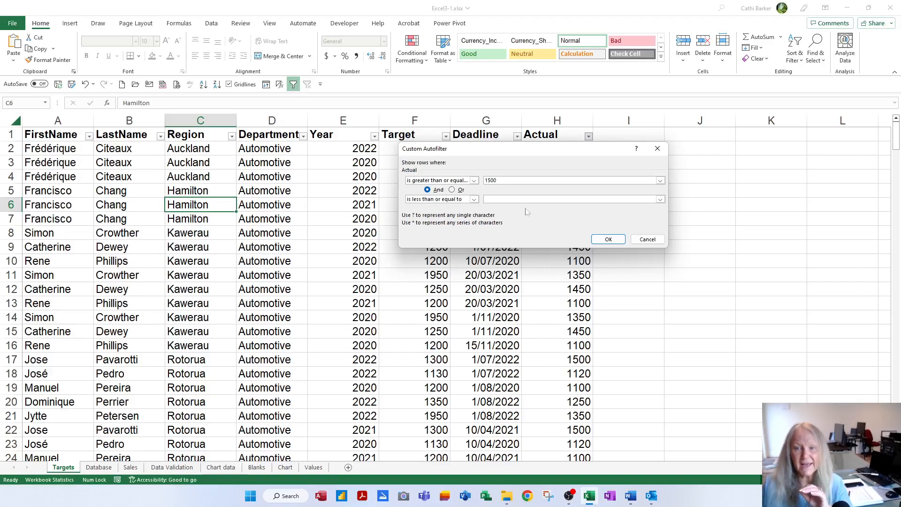
type("2500")
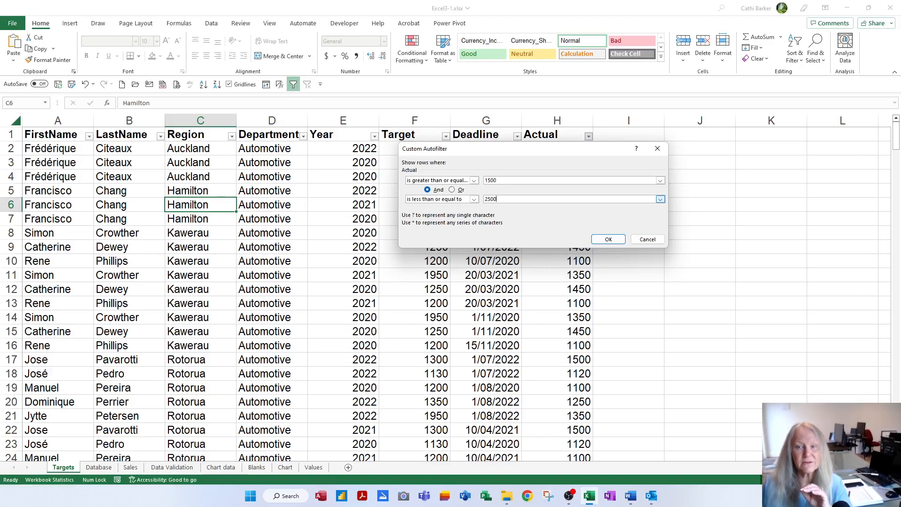
left_click(618, 238)
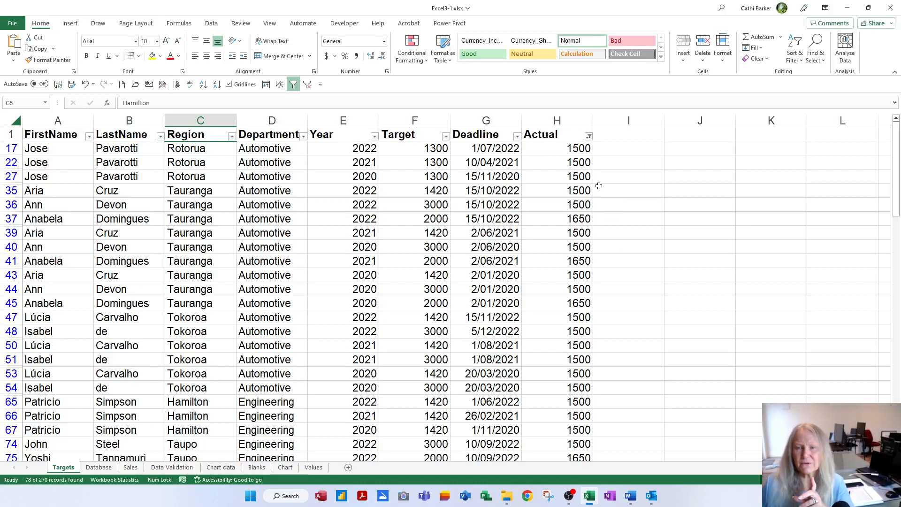
Clear the filter on Actual, and go to the column's last value and back up to its header
left_click(589, 136)
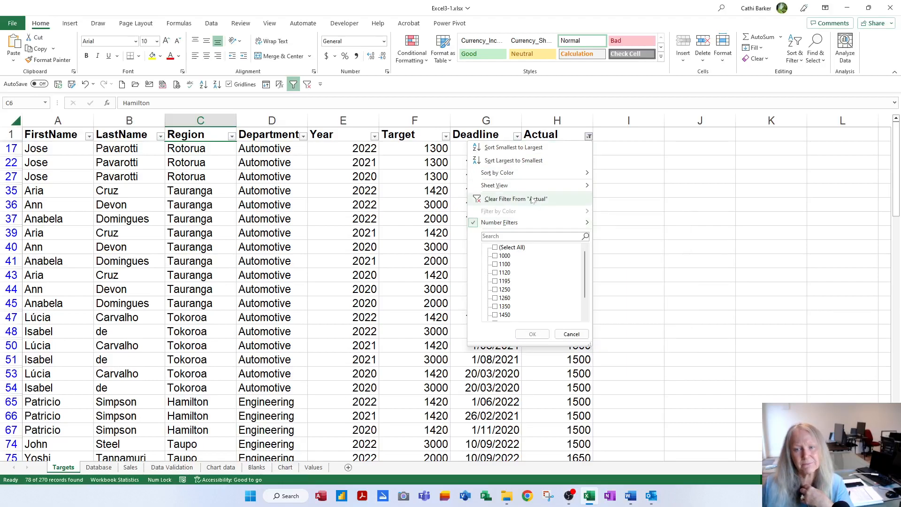
left_click(533, 200)
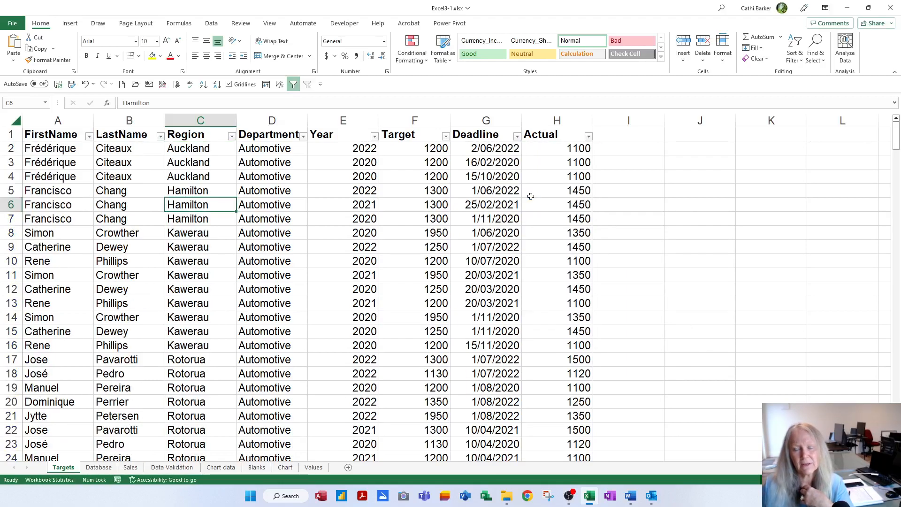
left_click(567, 149)
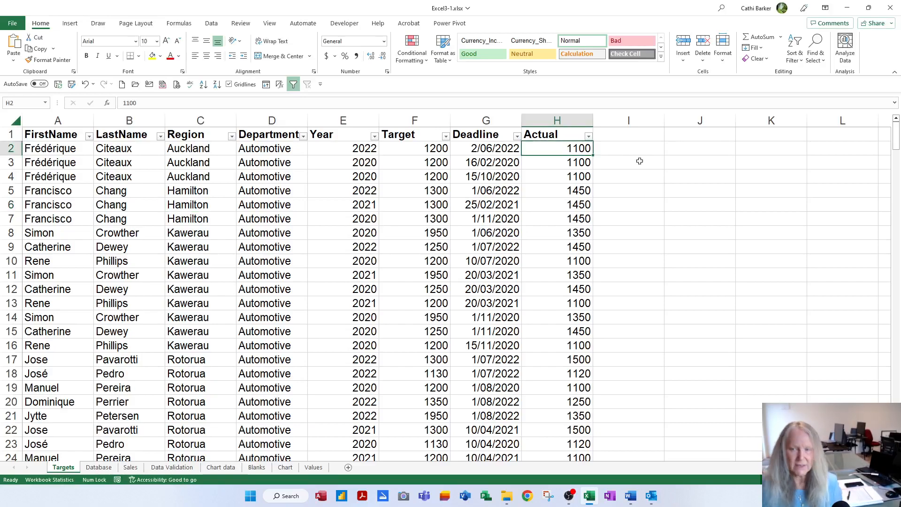
key("ctrl+Down")
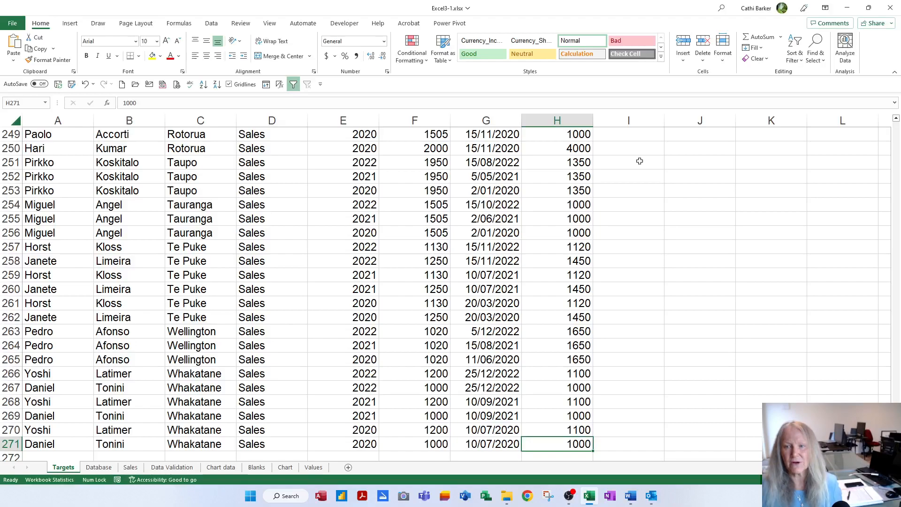
key("ctrl+Up")
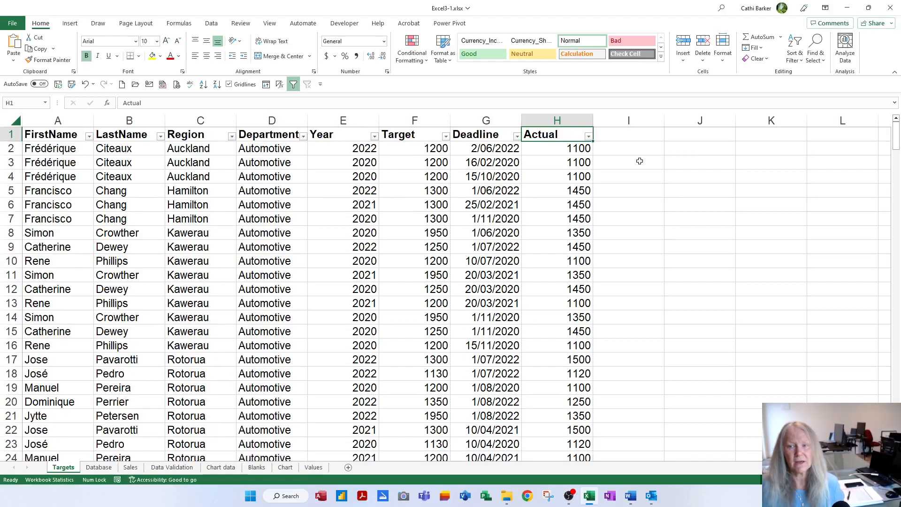
Select all the Actual values from H2 down, and check their average and the statistics available for display
left_click(576, 149)
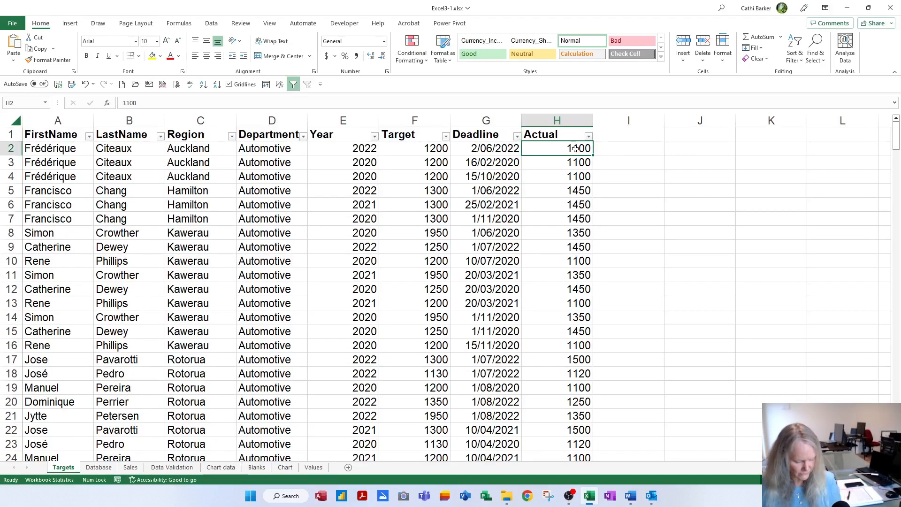
key("ctrl+shift+Down")
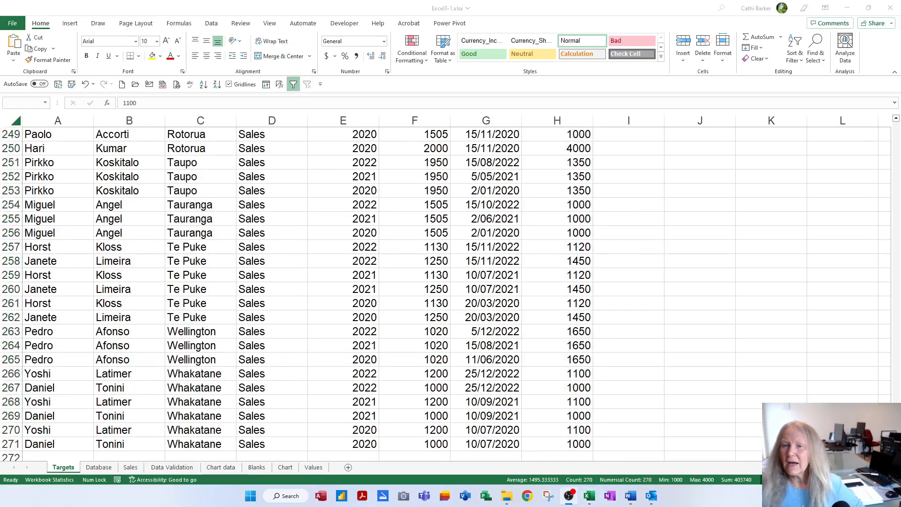
left_click(559, 252)
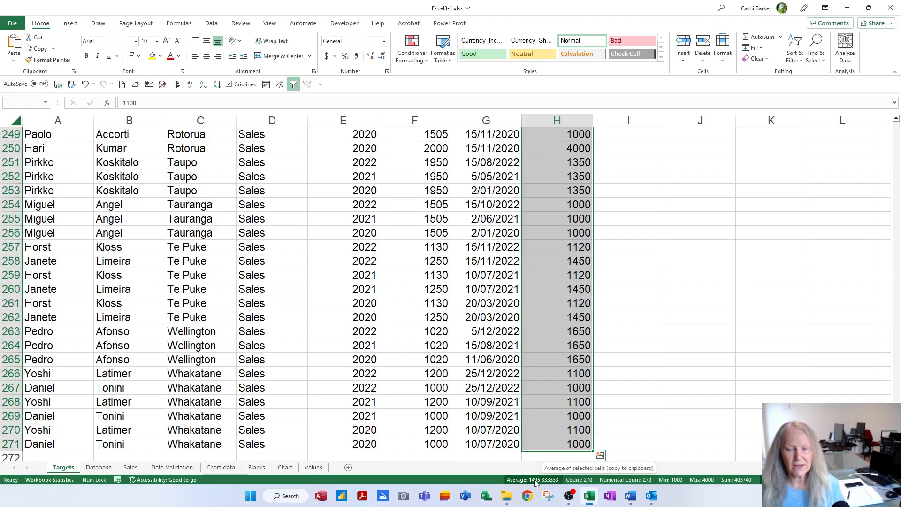
right_click(468, 484)
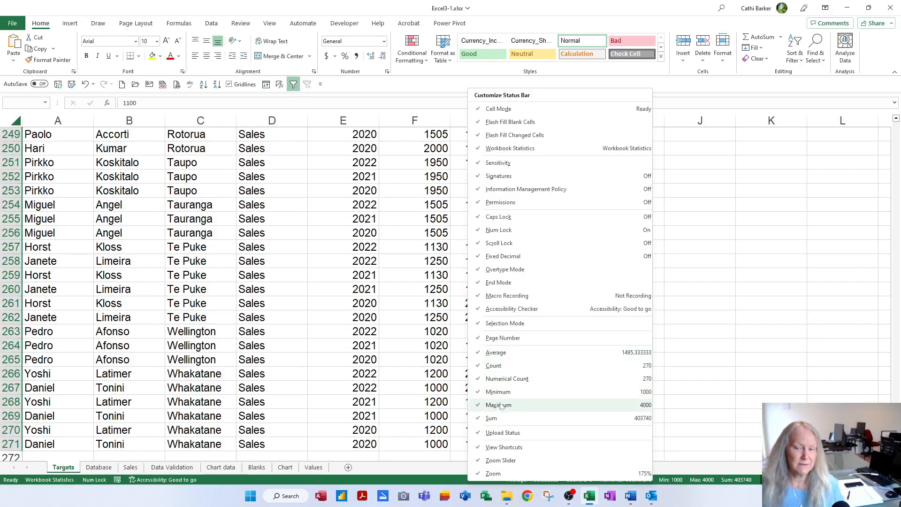
left_click(450, 484)
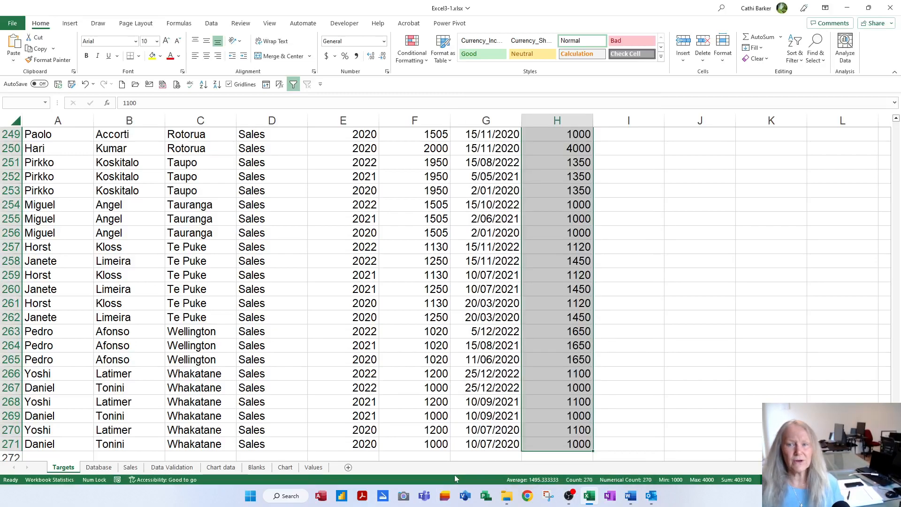
Return to the Actual header and apply an Above Average number filter to the column
key("ctrl+Up")
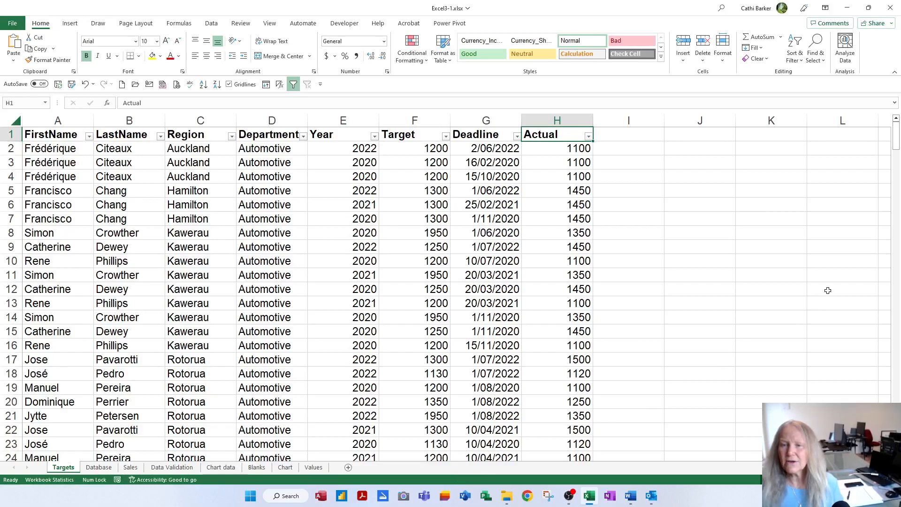
left_click(589, 136)
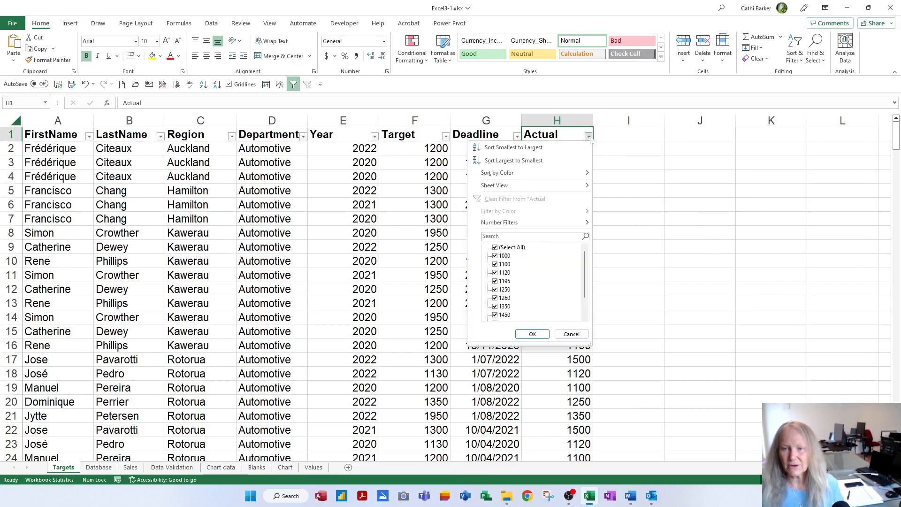
mouse_move(556, 227)
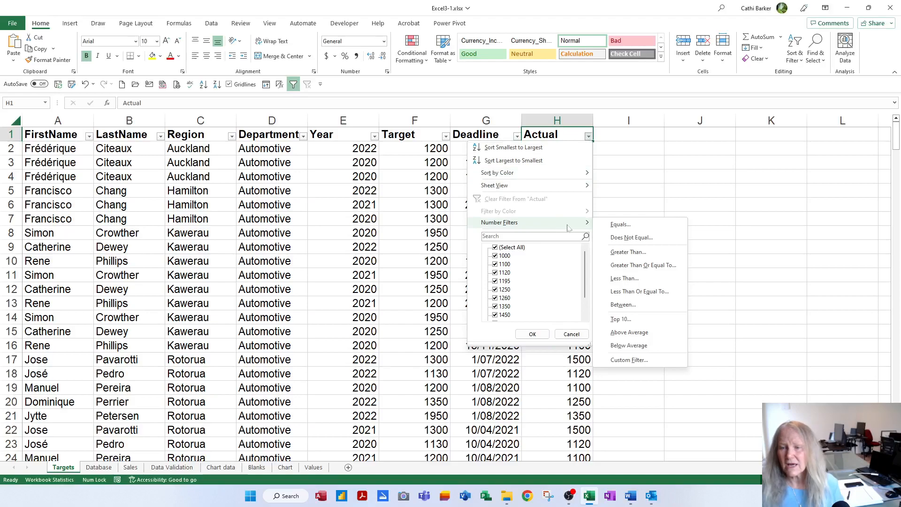
left_click(656, 337)
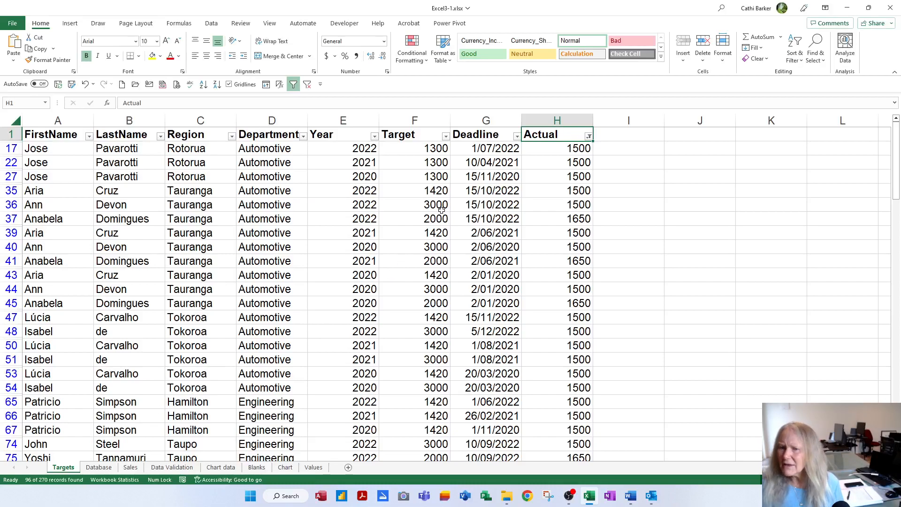
Replace the Above Average condition on Actual with a Top 10 filter showing the top 5 items
left_click(589, 136)
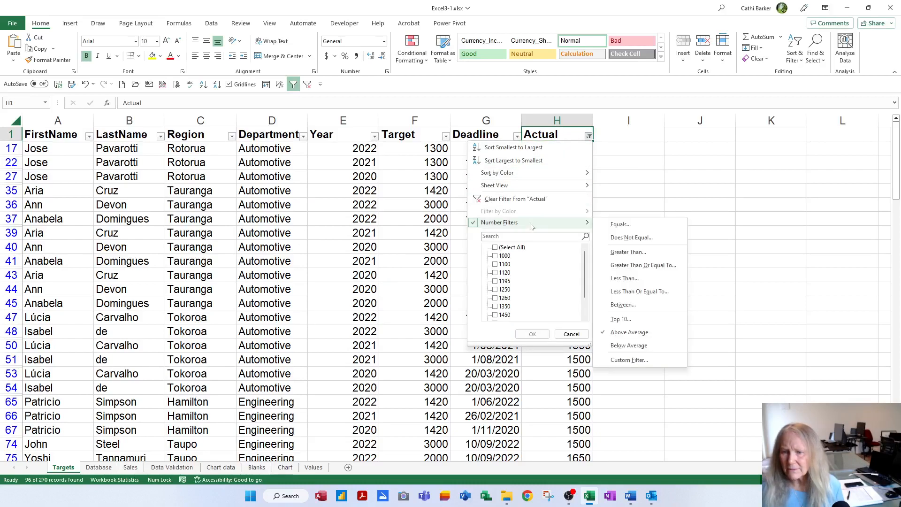
left_click(639, 322)
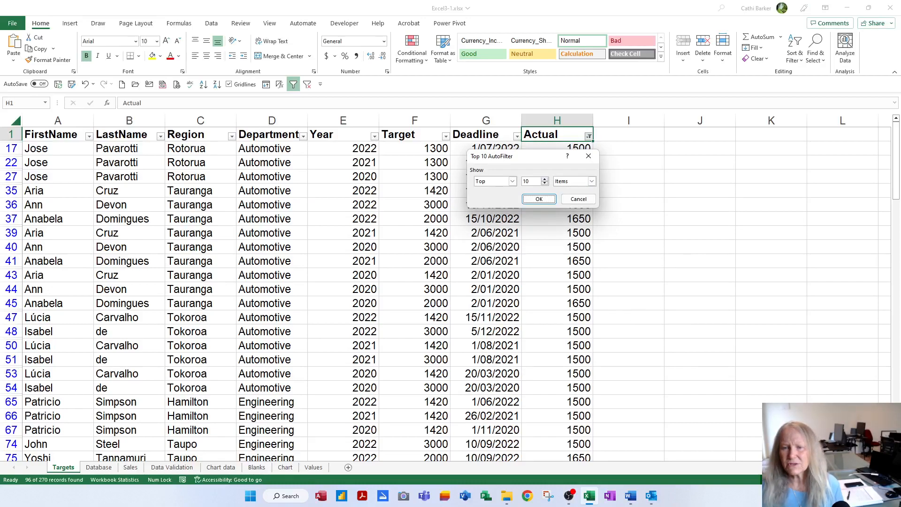
double_click(526, 182)
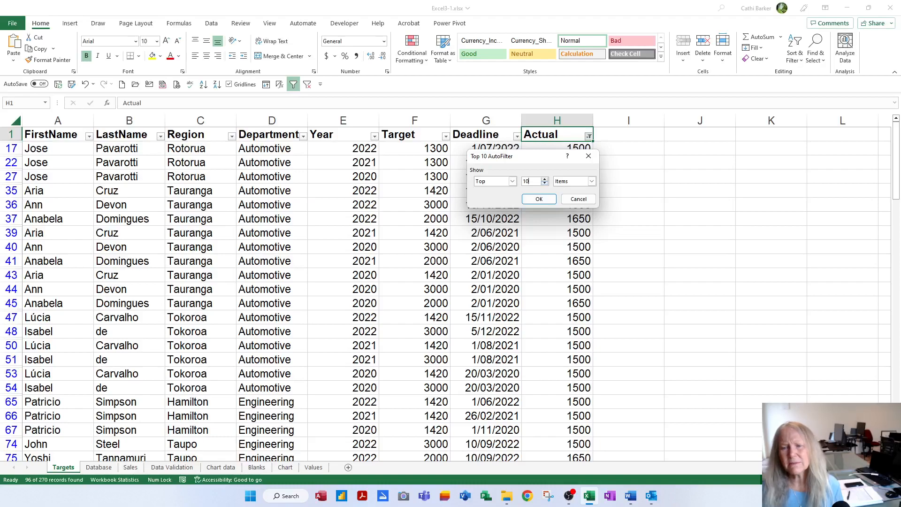
type("5")
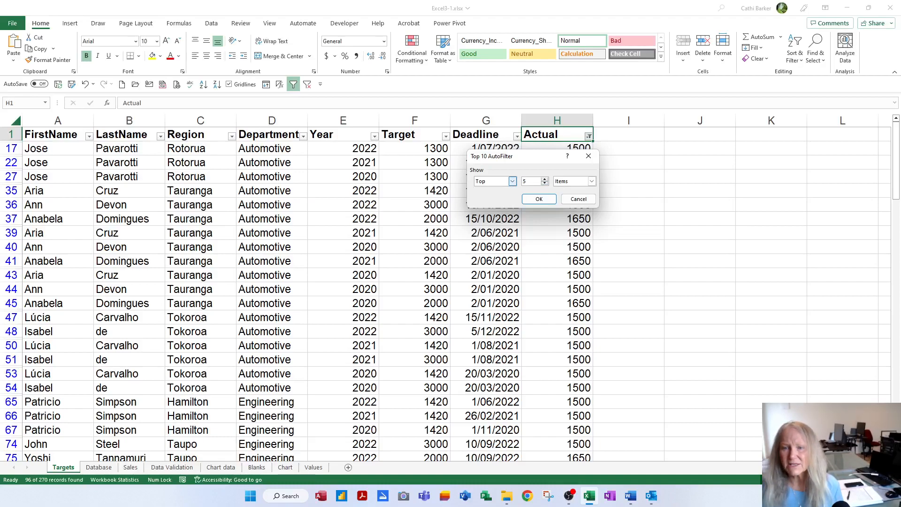
left_click(539, 198)
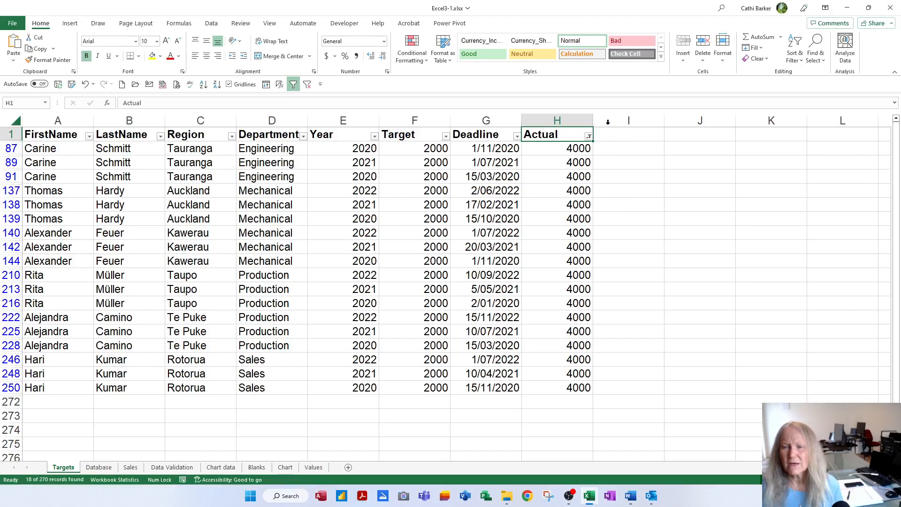
Change the Actual filter to show the bottom 15 percent, and clear the filter
left_click(590, 137)
mouse_move(526, 224)
left_click(621, 319)
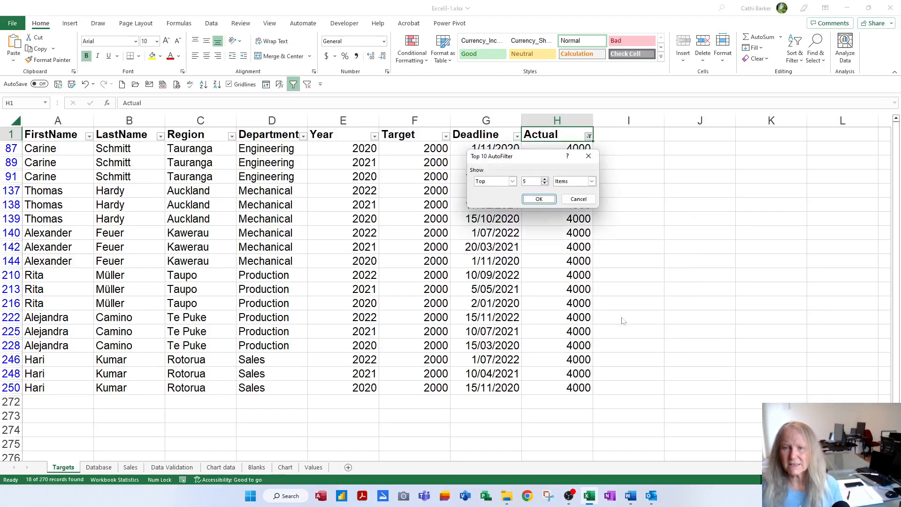
left_click(512, 181)
left_click(498, 195)
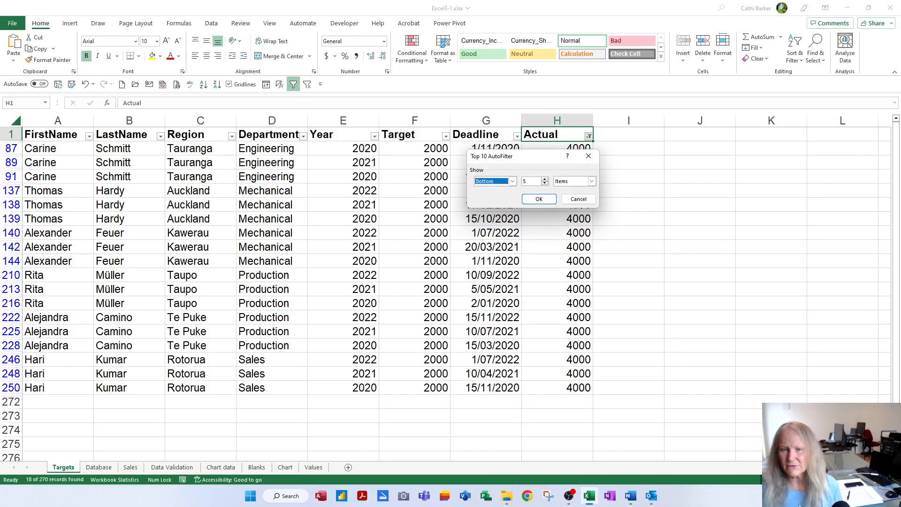
left_click_drag(530, 182, 501, 183)
type("15")
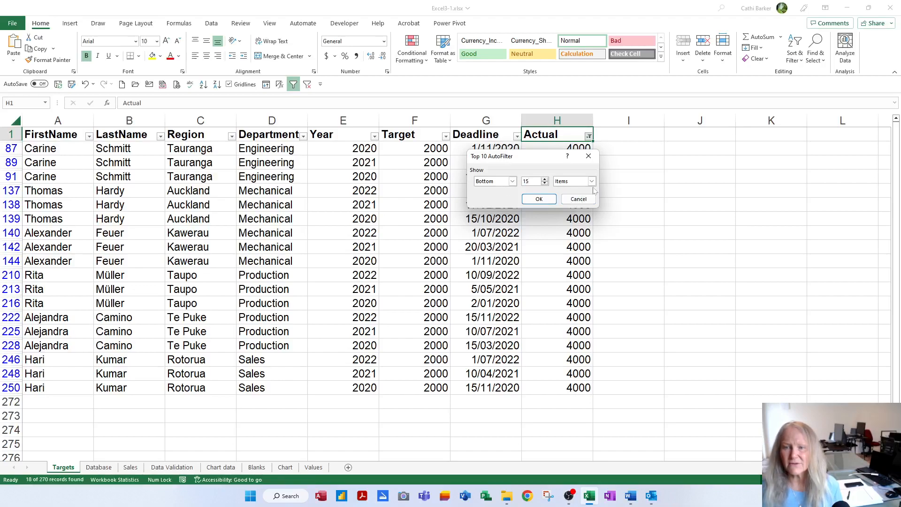
left_click(592, 182)
left_click(577, 195)
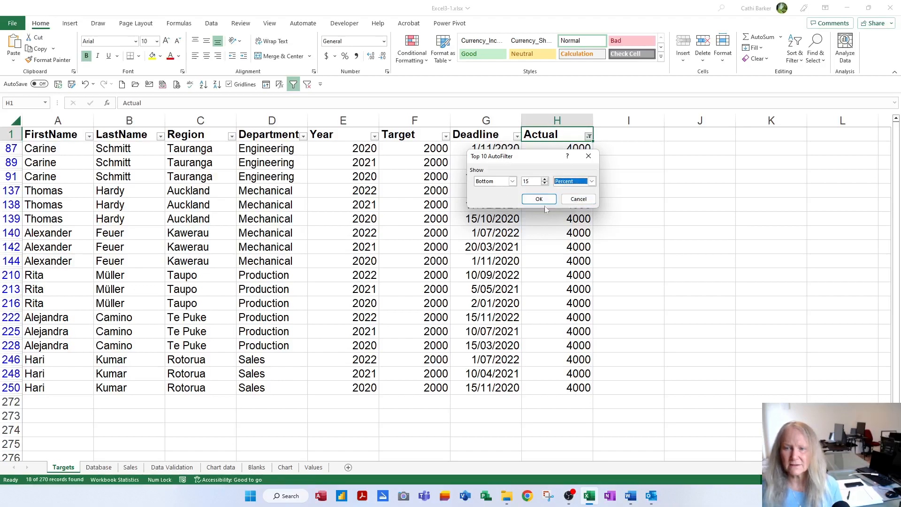
left_click(540, 202)
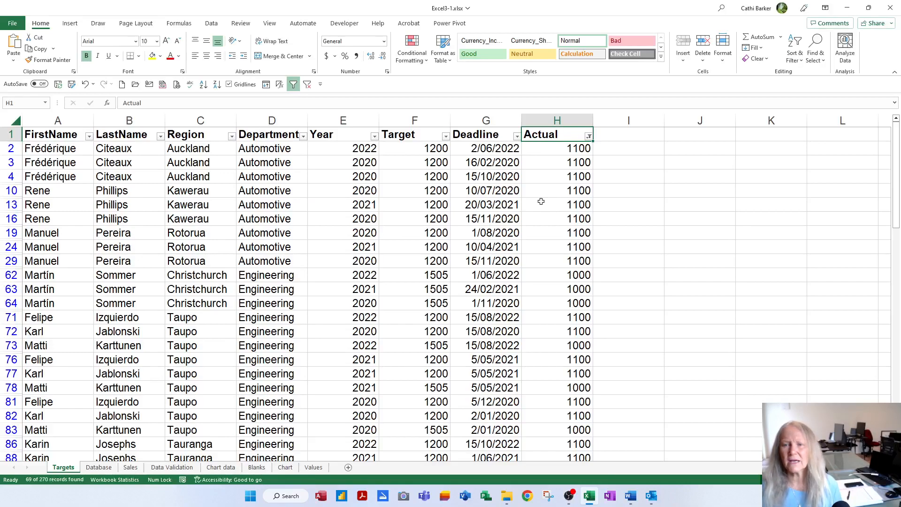
left_click(589, 136)
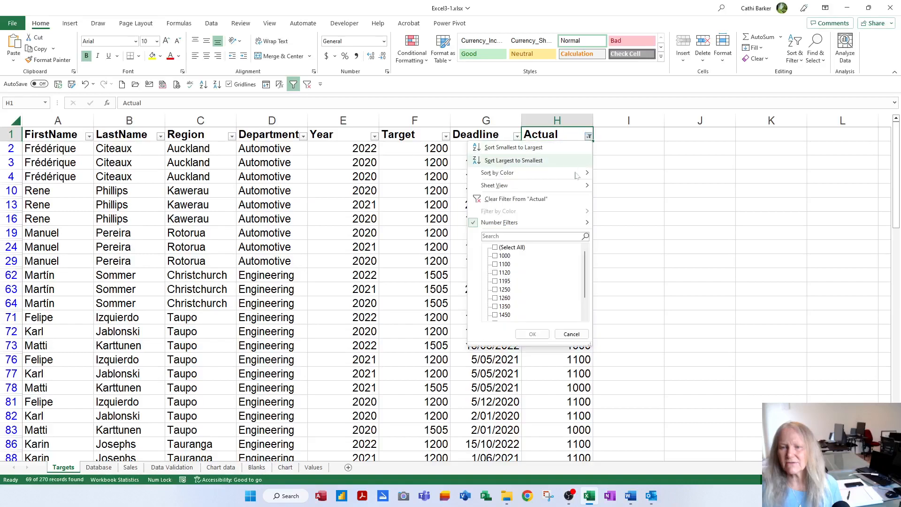
left_click(506, 200)
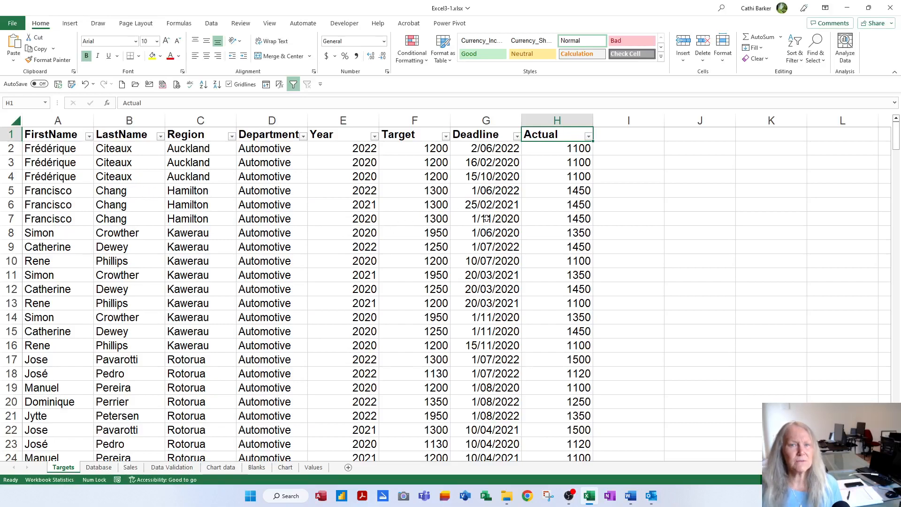
Examine how the Deadline filter groups dates under 2022 and June, and review the available date filter conditions
left_click(517, 137)
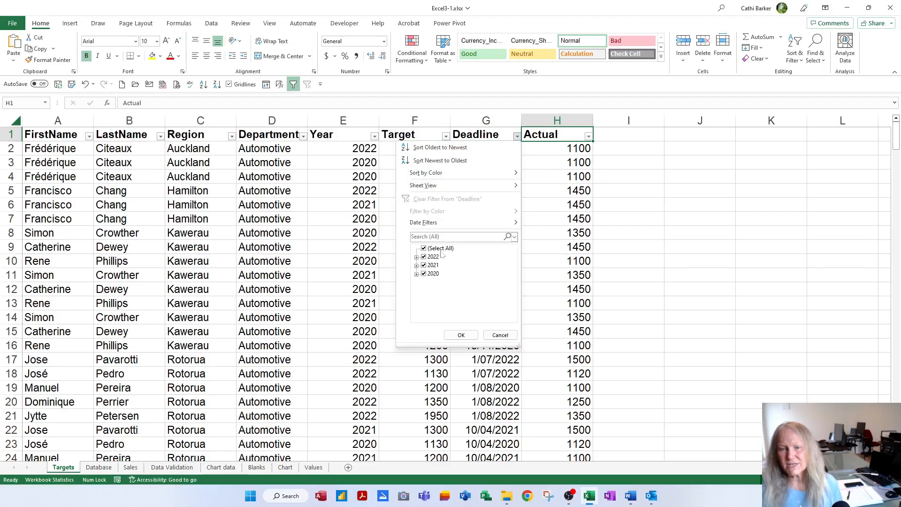
left_click(416, 257)
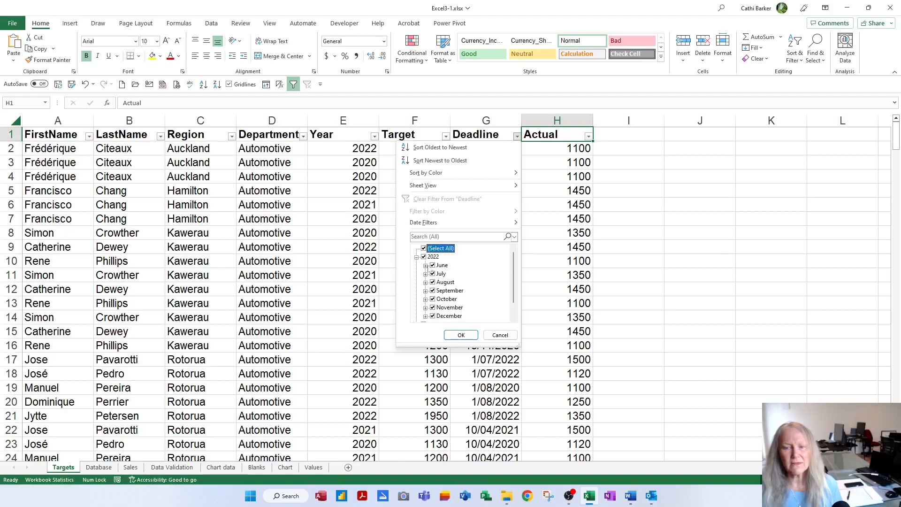
left_click(426, 266)
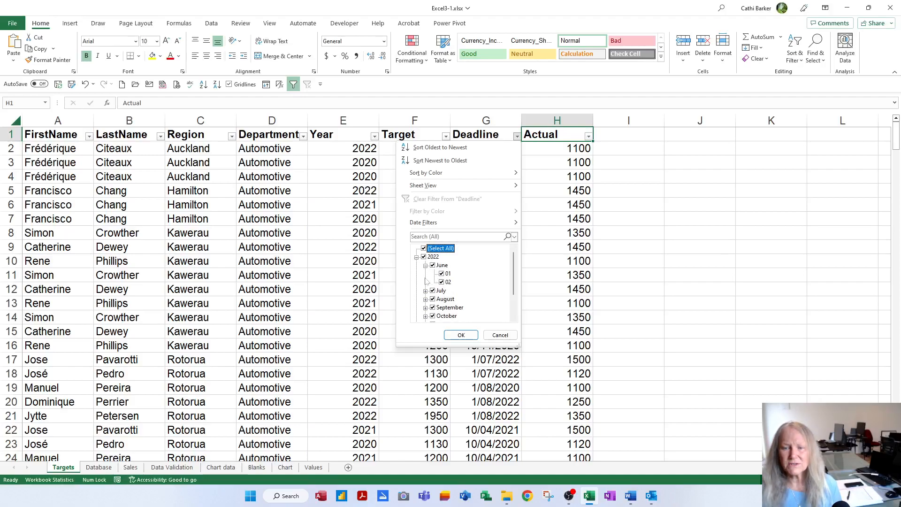
left_click(416, 257)
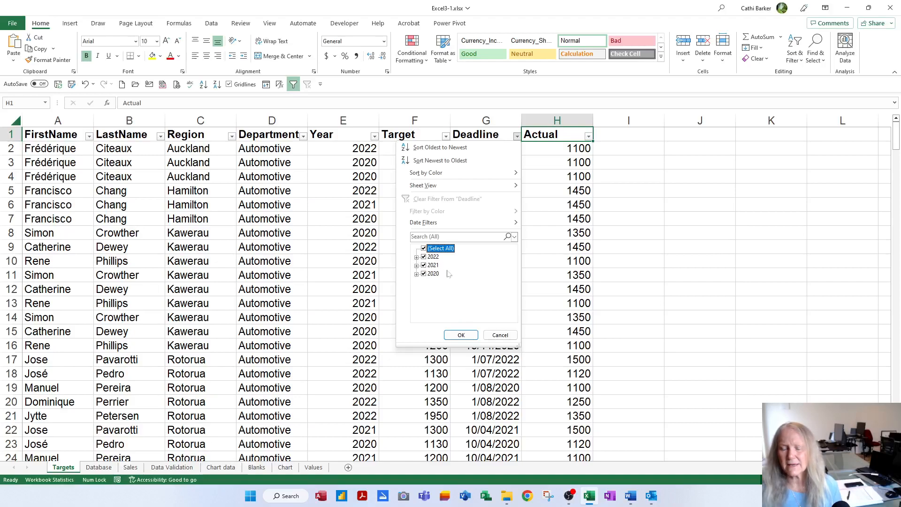
mouse_move(429, 224)
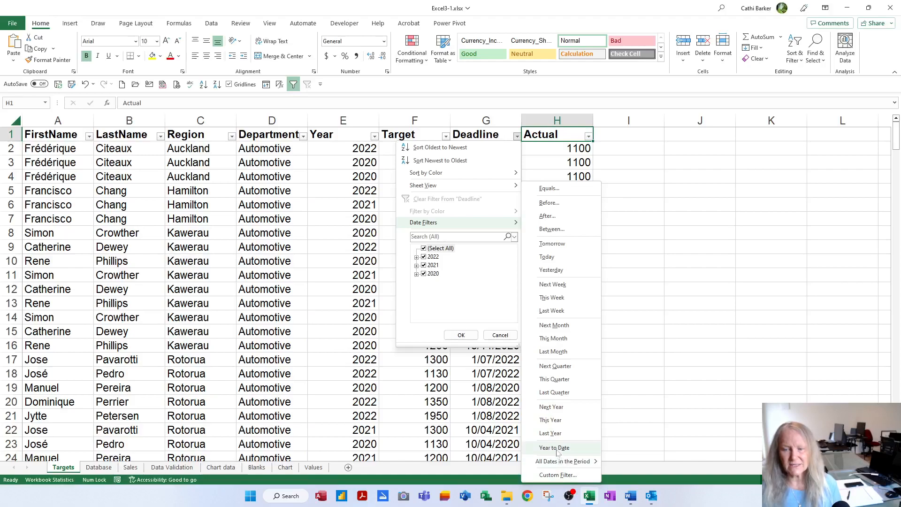
mouse_move(558, 464)
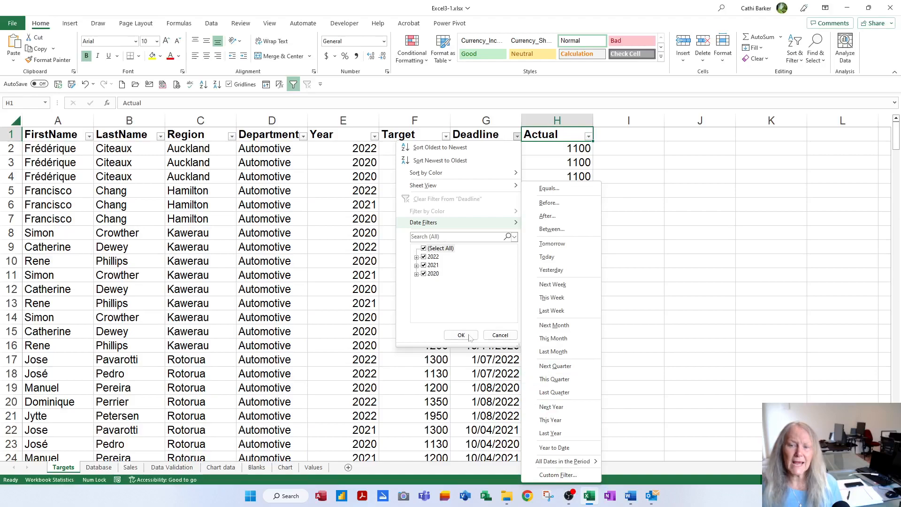
left_click(345, 272)
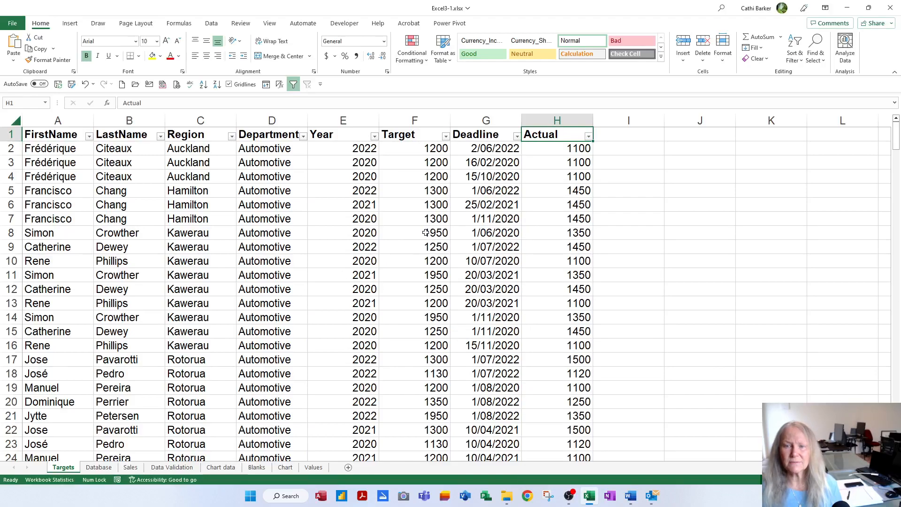
Turn filtering on the Targets data off, back on, and off again
key("ctrl+shift+l")
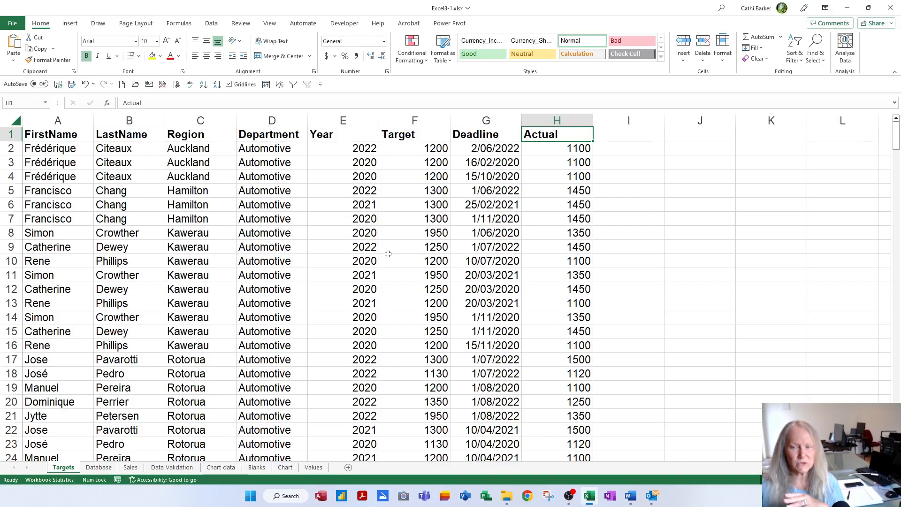
key("ctrl+shift+l")
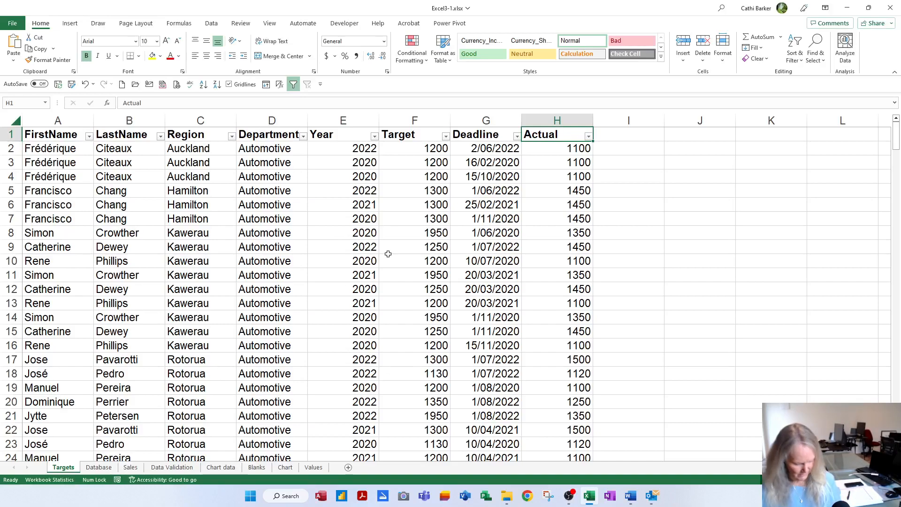
key("ctrl+shift+l")
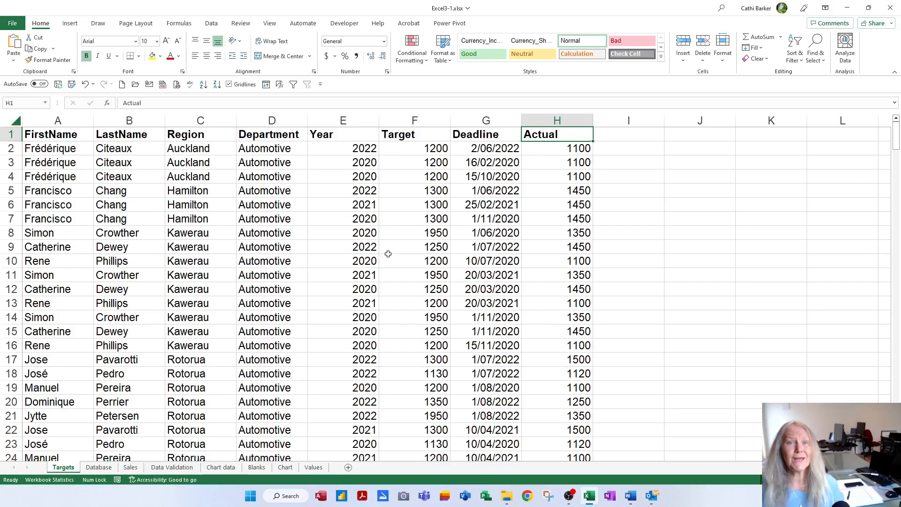